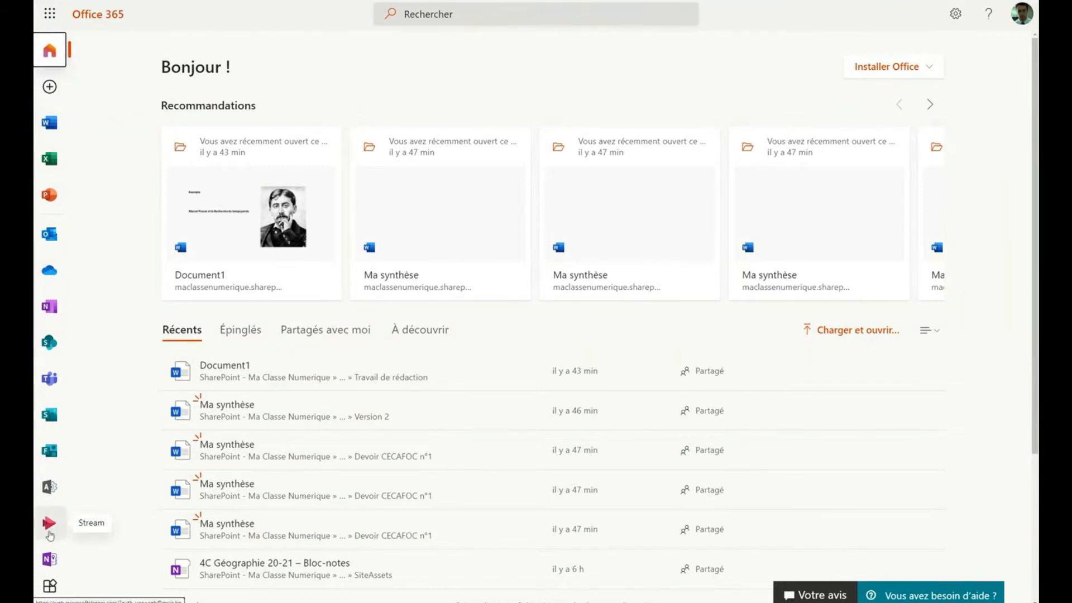
- Browse the list of Office 365 applications and open Stream
click(50, 585)
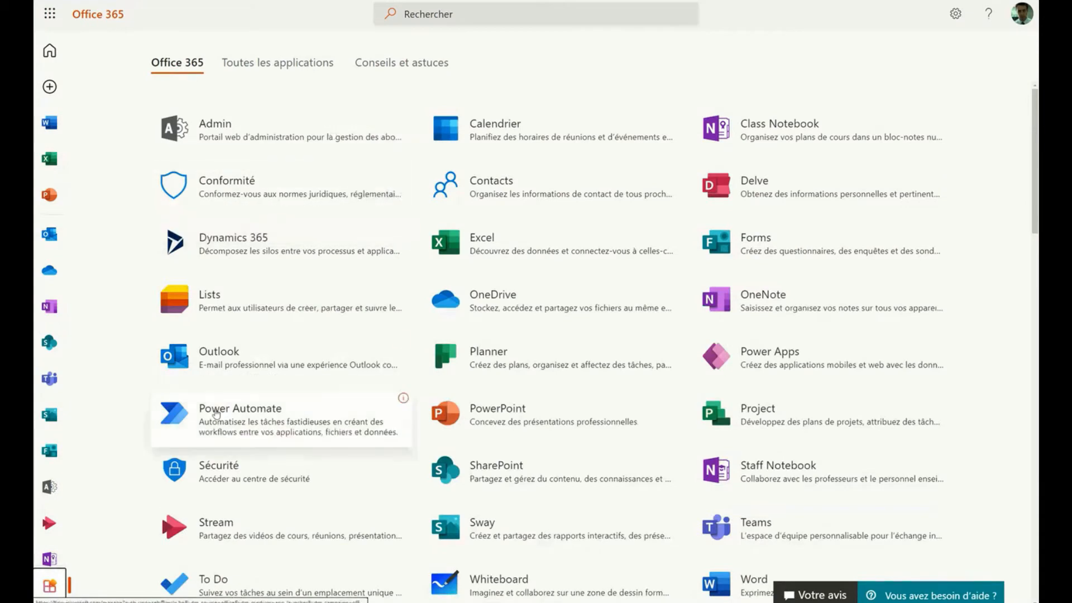
scroll(215, 382, down, 3)
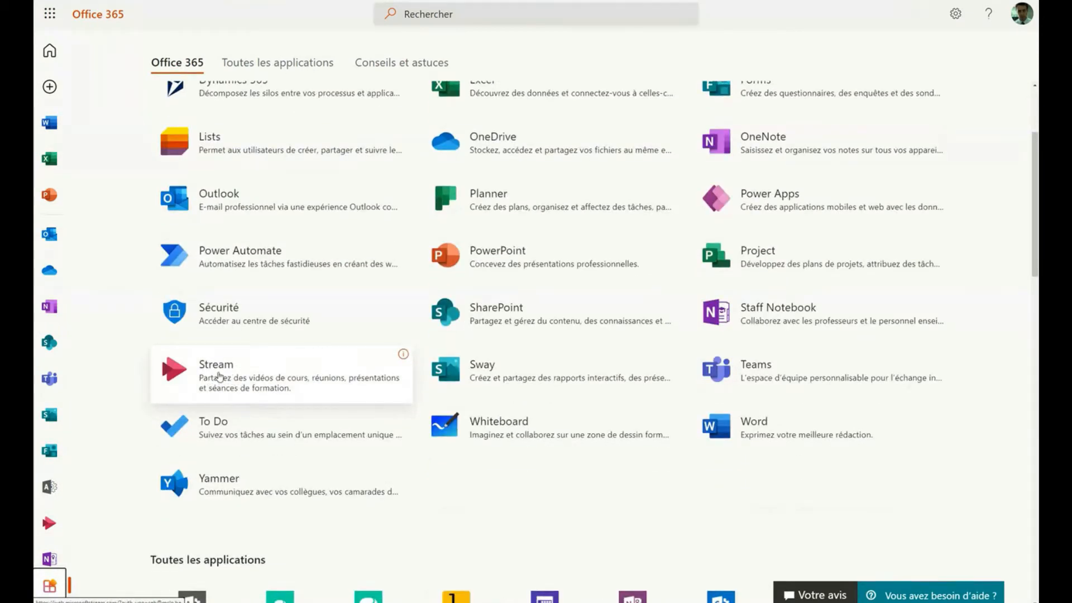
click(219, 377)
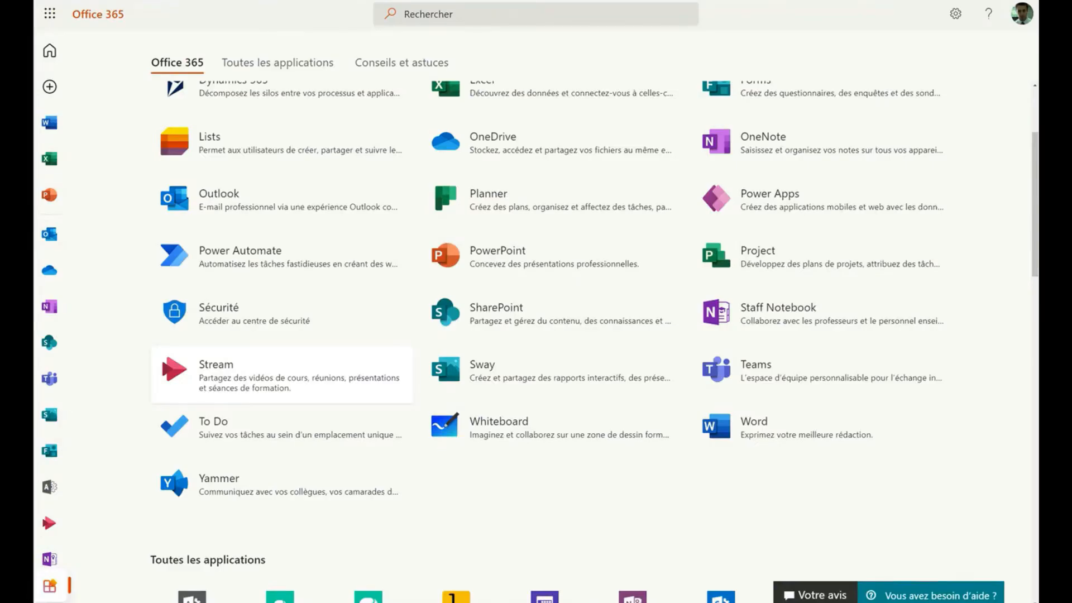
scroll(102, 243, up, 3)
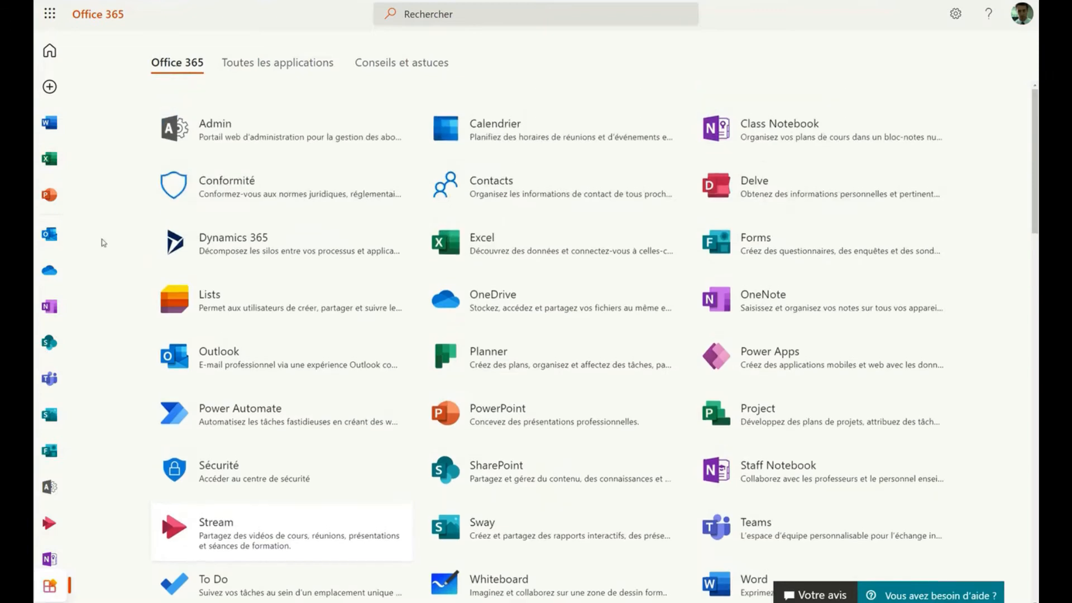
click(53, 527)
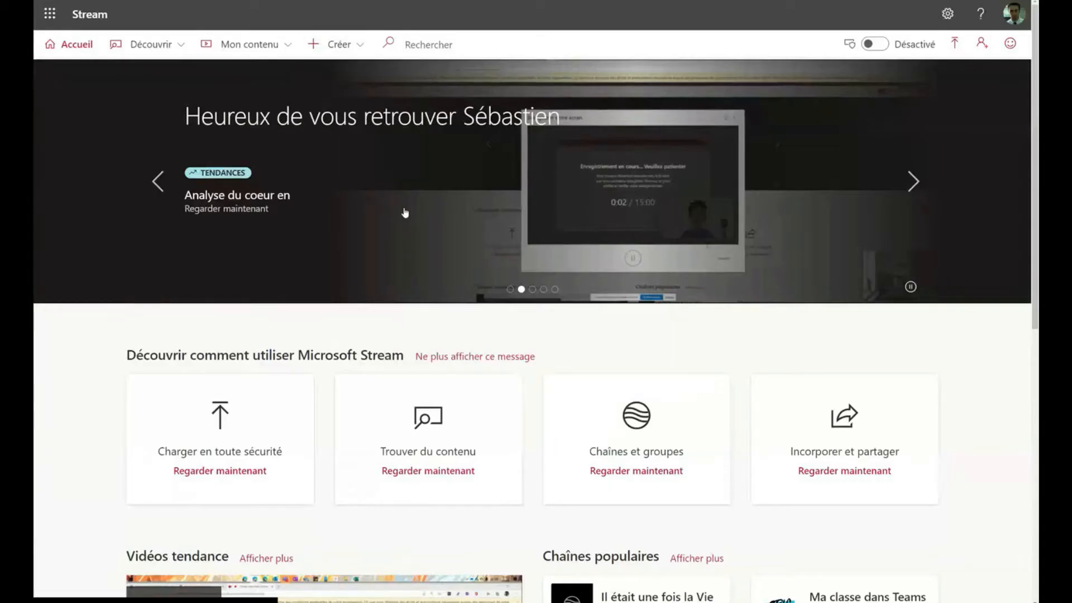
scroll(554, 374, down, 10)
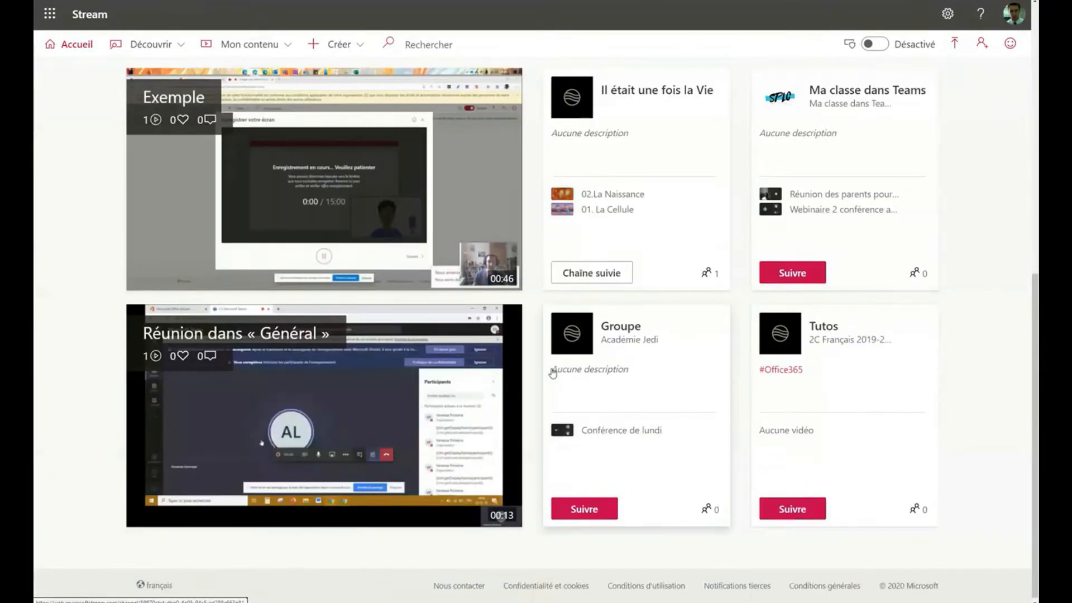
scroll(553, 373, up, 10)
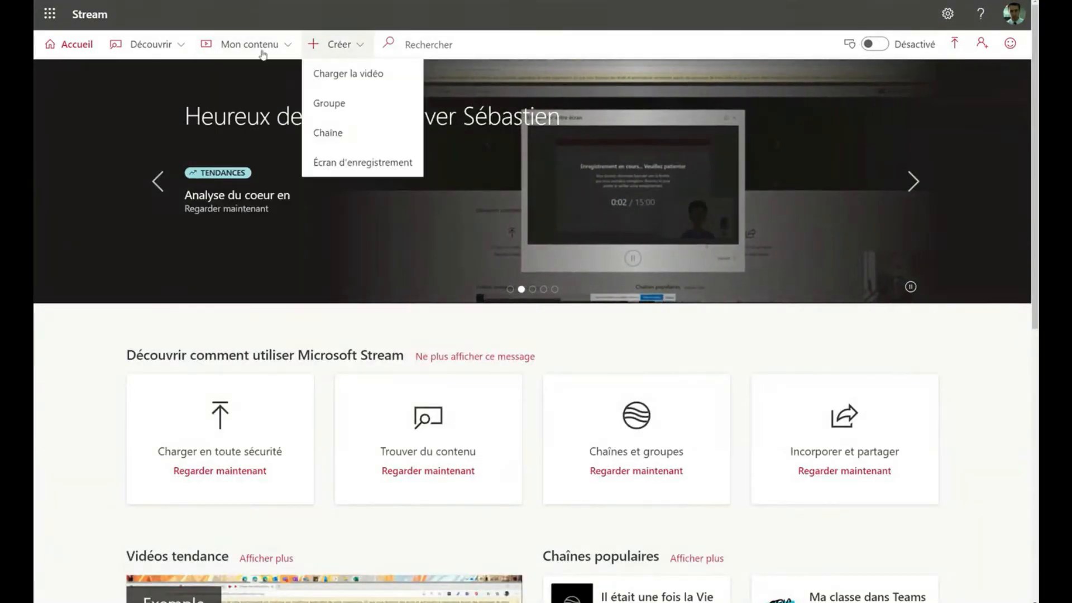
mouse_move(261, 46)
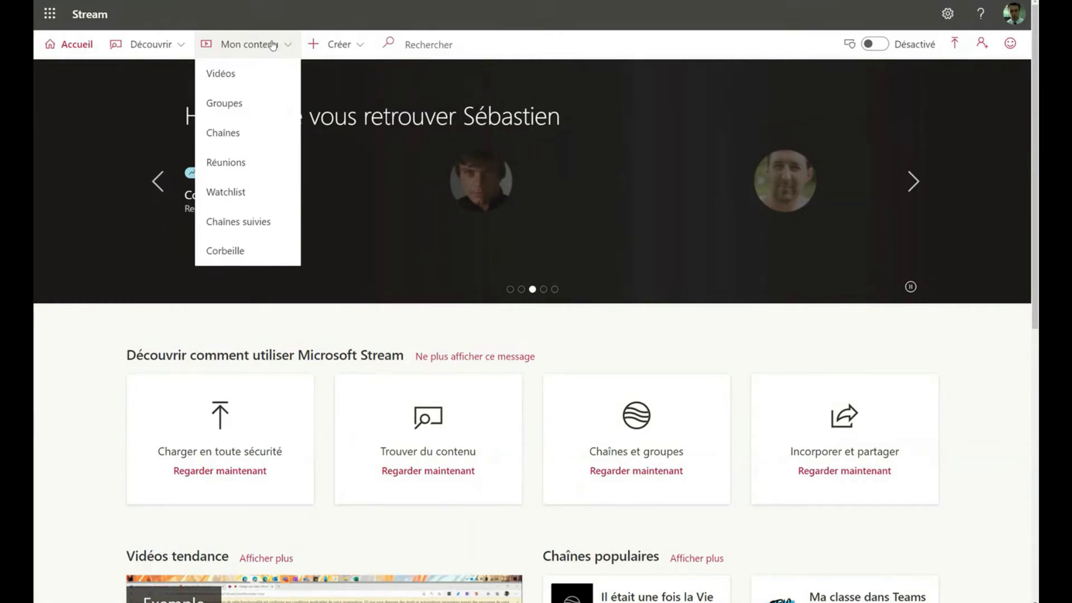
- Upload the video file "Ajouter des élèves dans mon Teams de cours.mp4" from the Formations folder to Stream
click(333, 44)
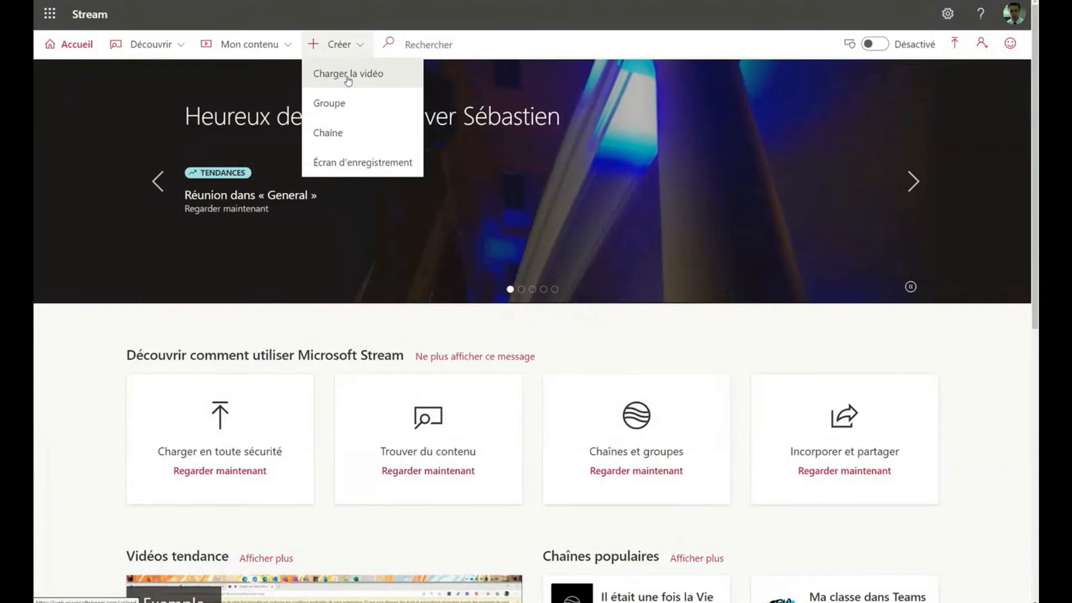
click(338, 44)
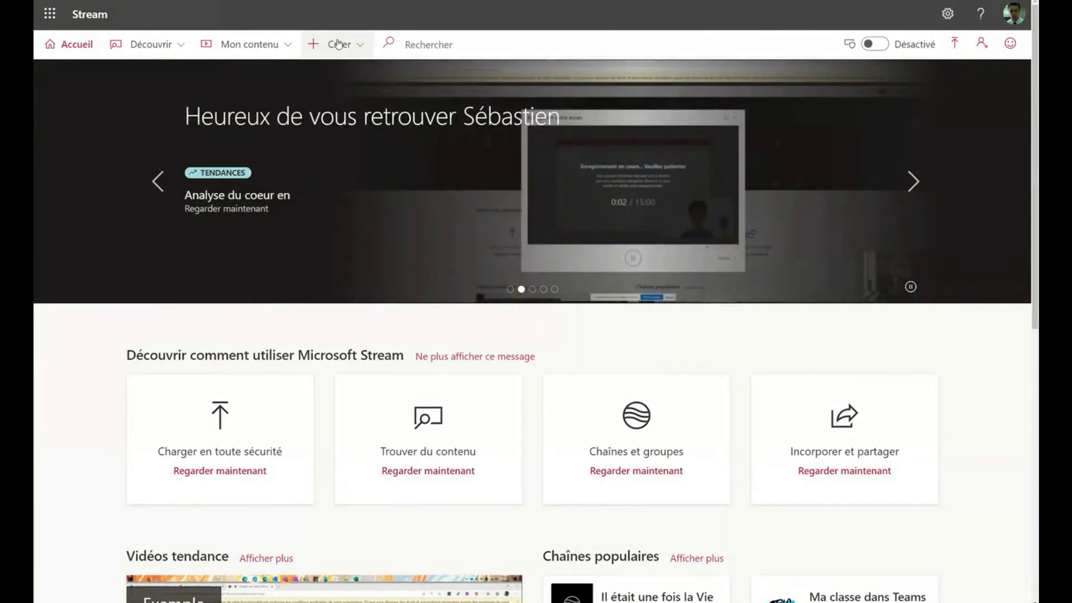
click(338, 44)
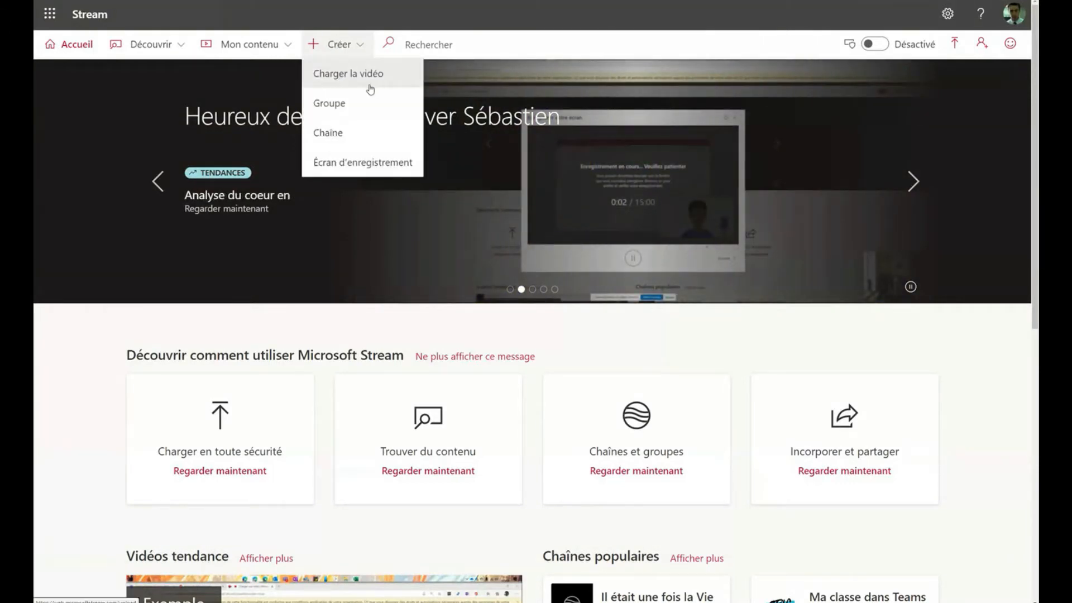
click(353, 78)
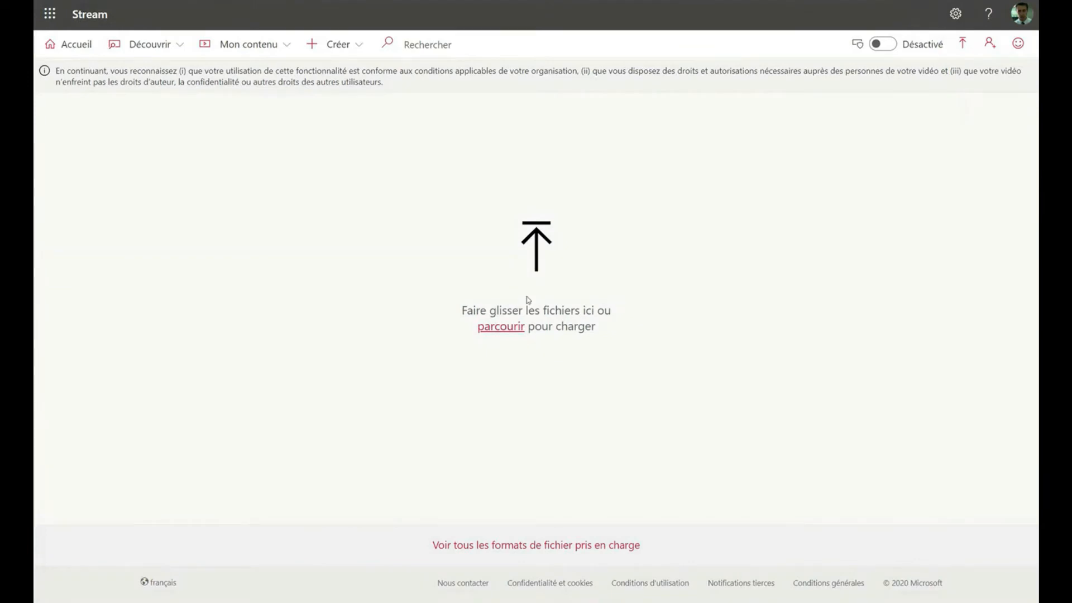
click(501, 328)
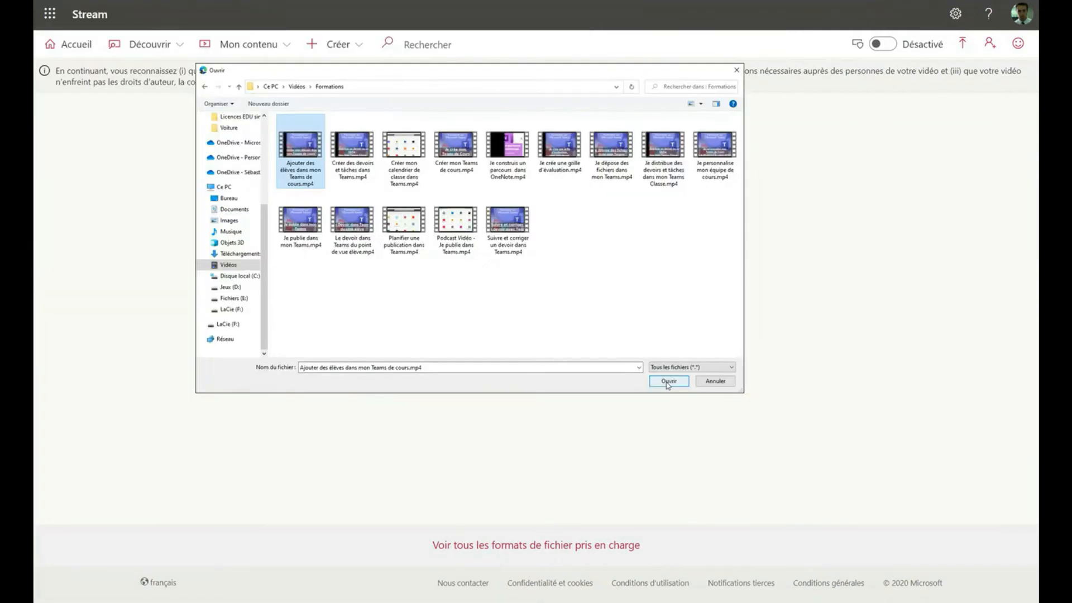
click(668, 382)
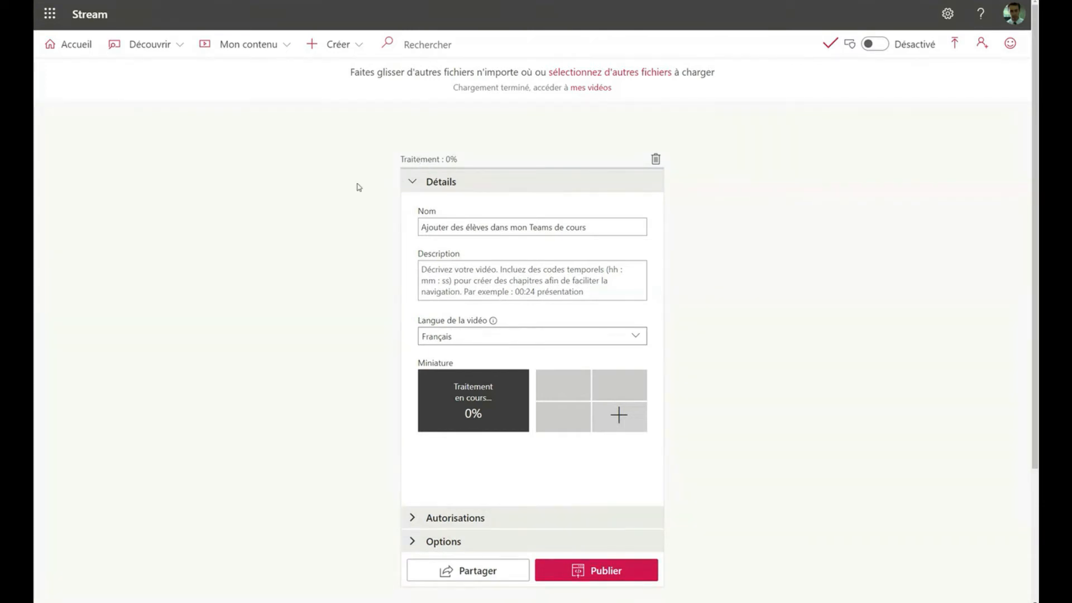
scroll(391, 173, down, 2)
scroll(413, 146, up, 2)
click(489, 229)
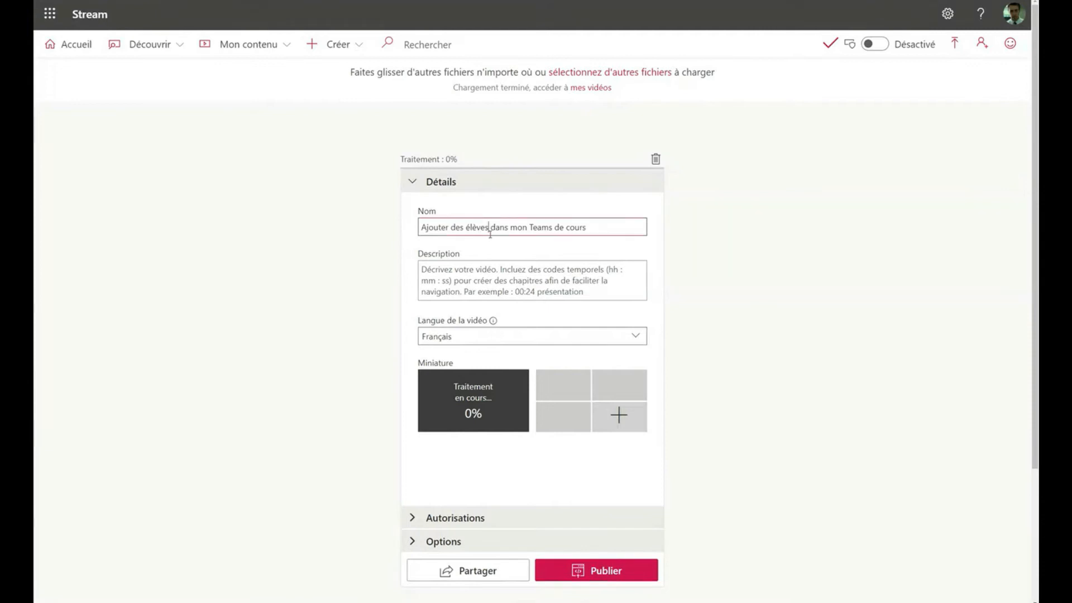
drag(601, 231, 411, 223)
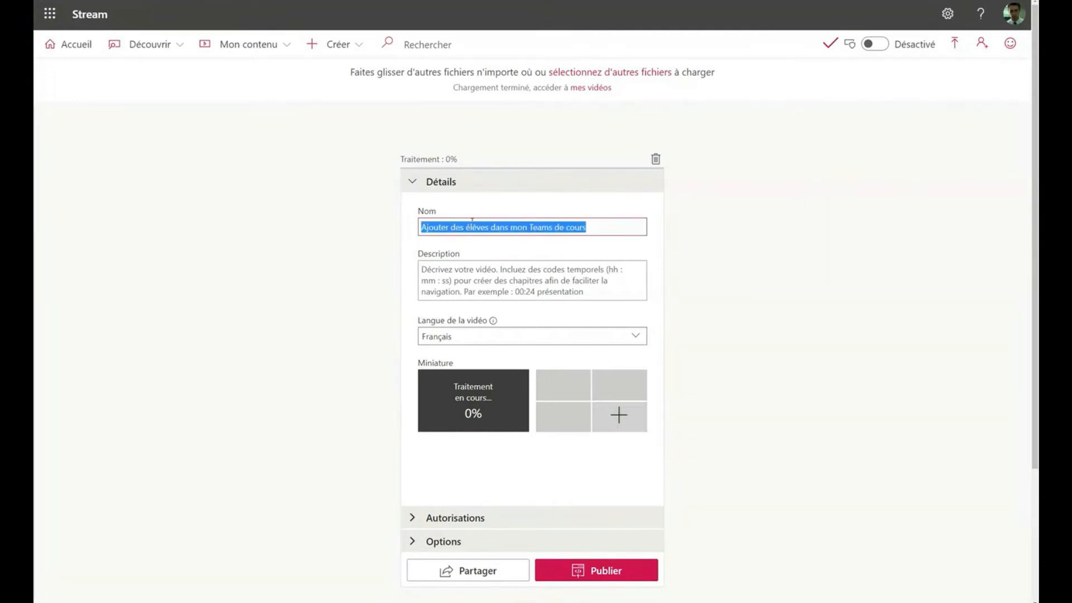
click(723, 257)
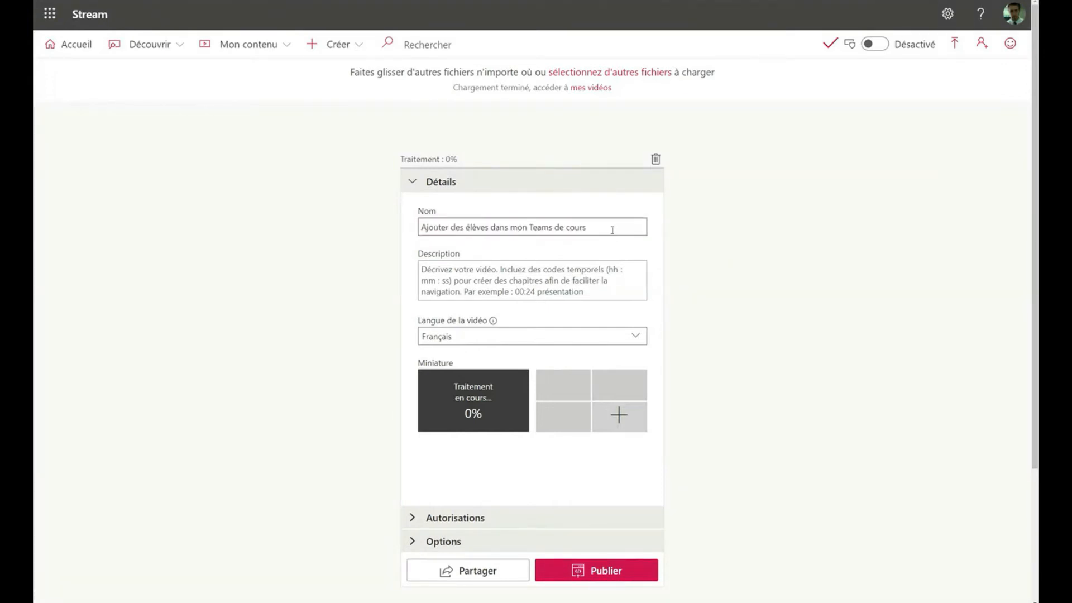
drag(612, 229, 416, 237)
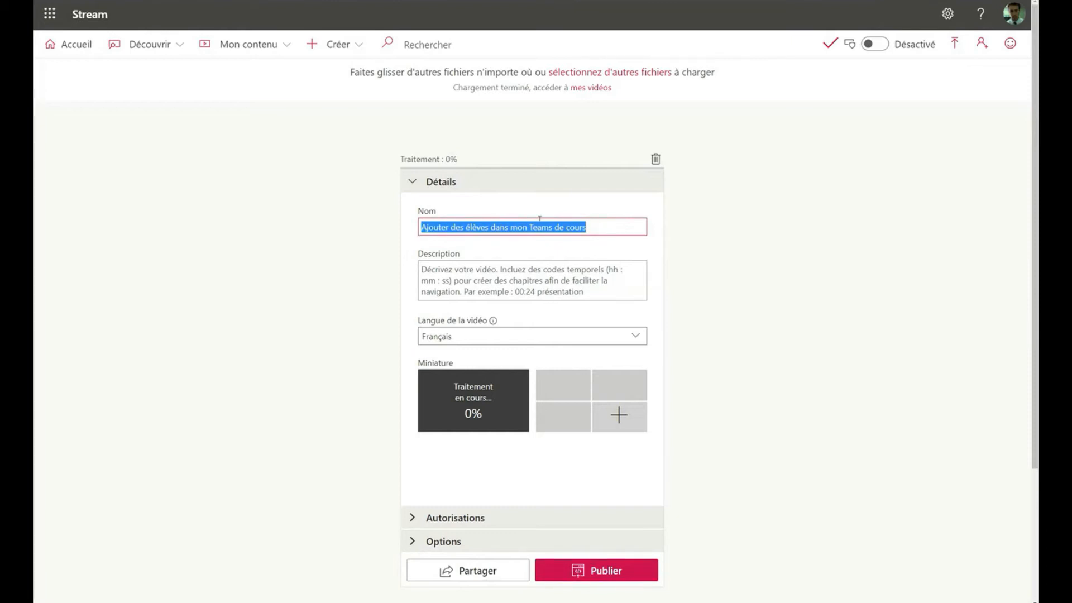
click(589, 226)
- Enter the video description "Pour apprendre à ajouter des élèves dans Teams."
click(550, 275)
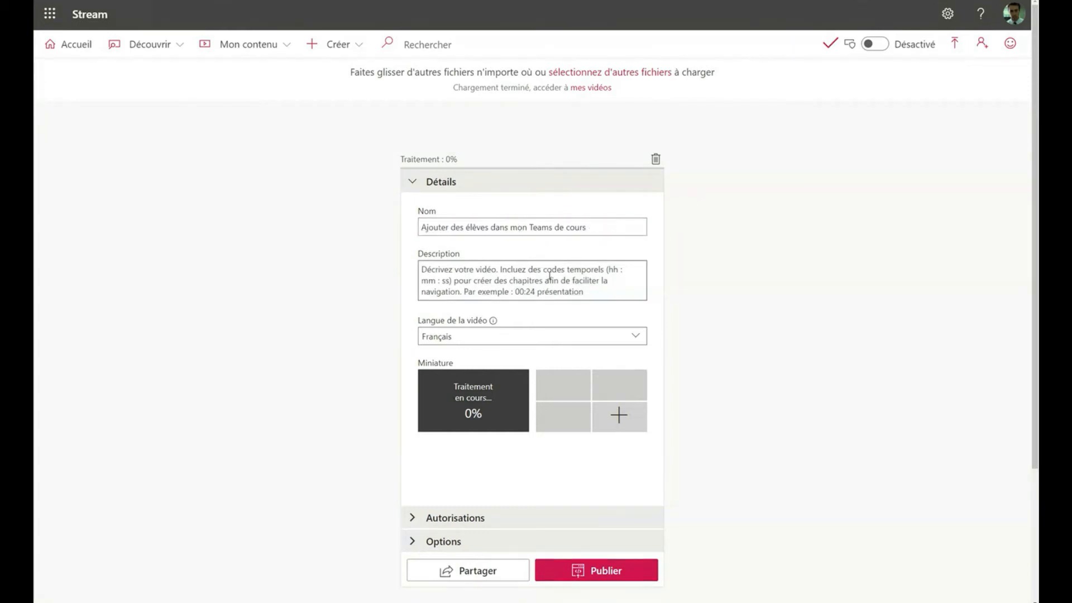
click(598, 292)
text(Pour apprendre à ajouter des élèves dans Teams.)
scroll(626, 271, down, 2)
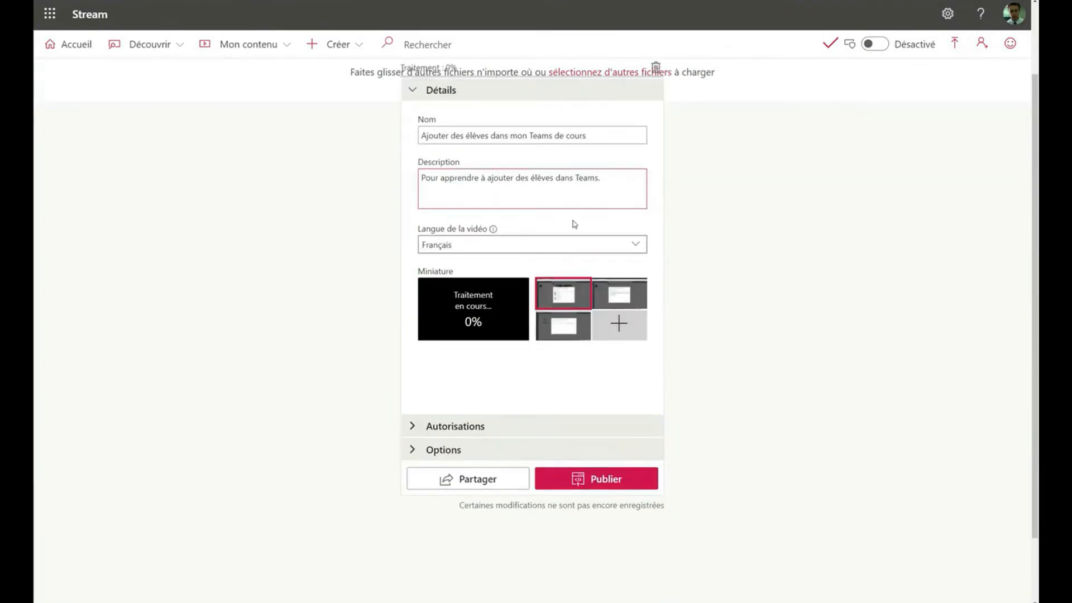
scroll(461, 249, up, 2)
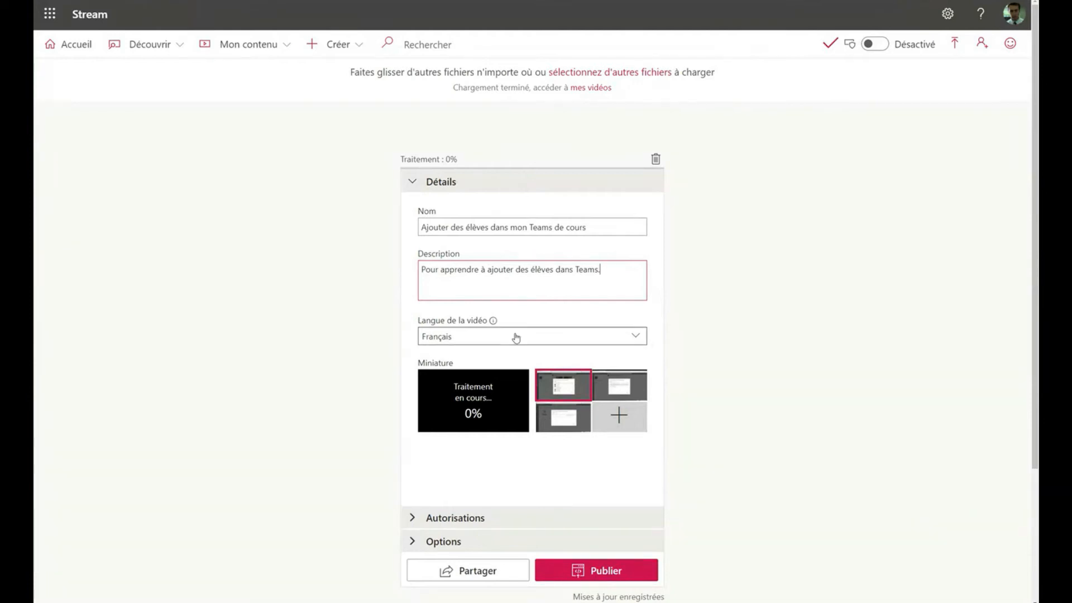
- Try out the three suggested thumbnails for the video and select the third one
click(504, 368)
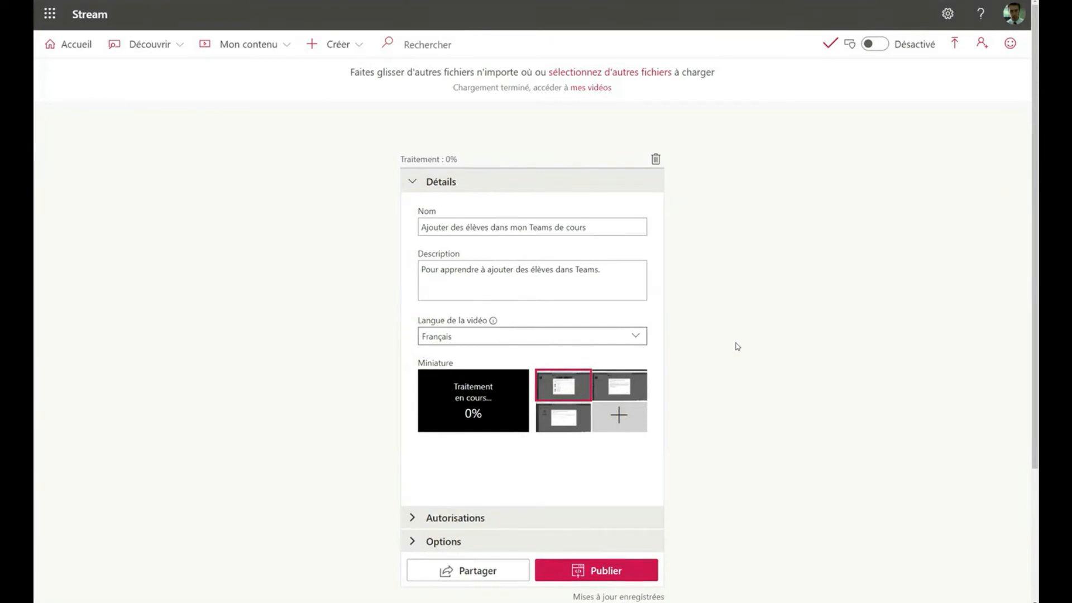
scroll(737, 346, down, 3)
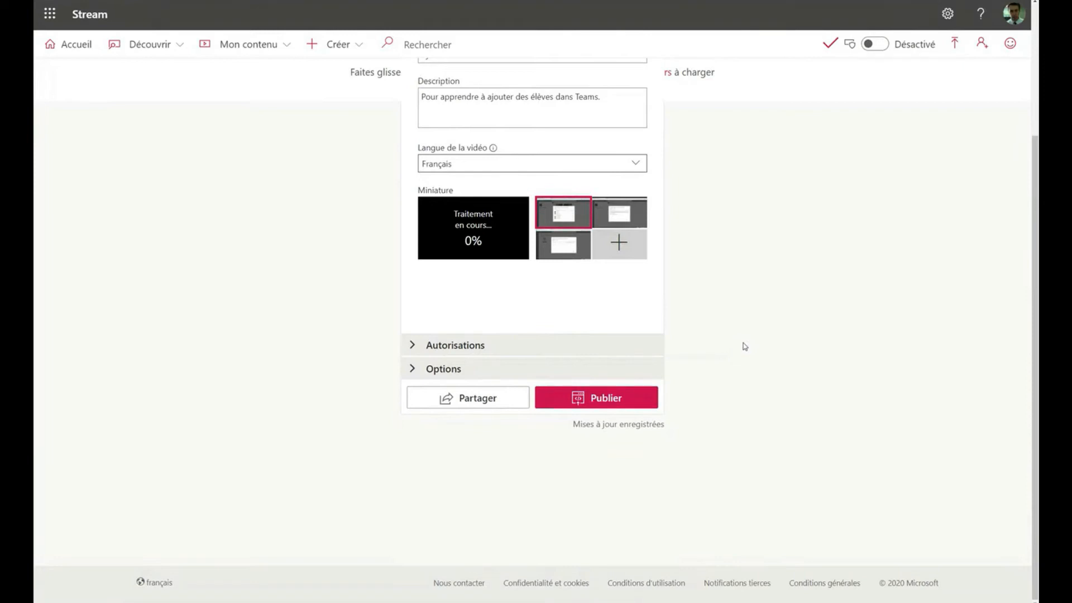
scroll(457, 396, up, 3)
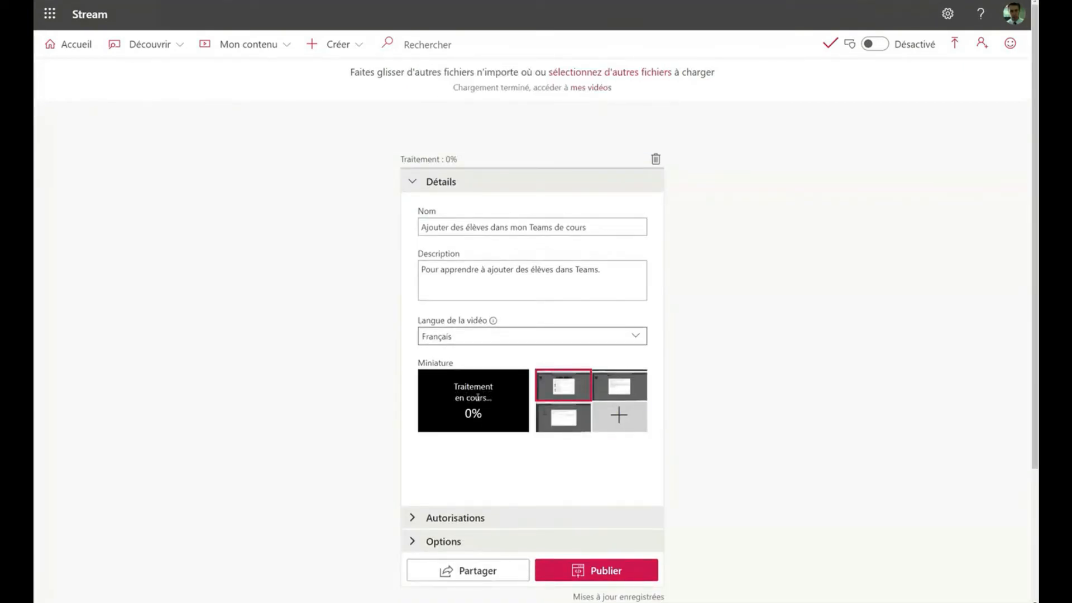
click(564, 416)
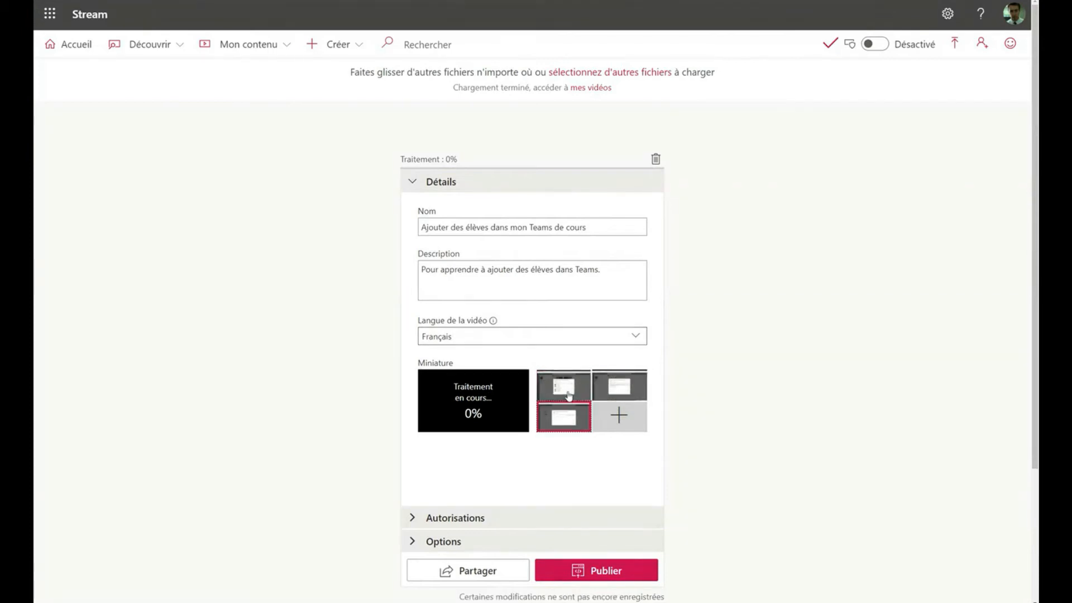
click(619, 385)
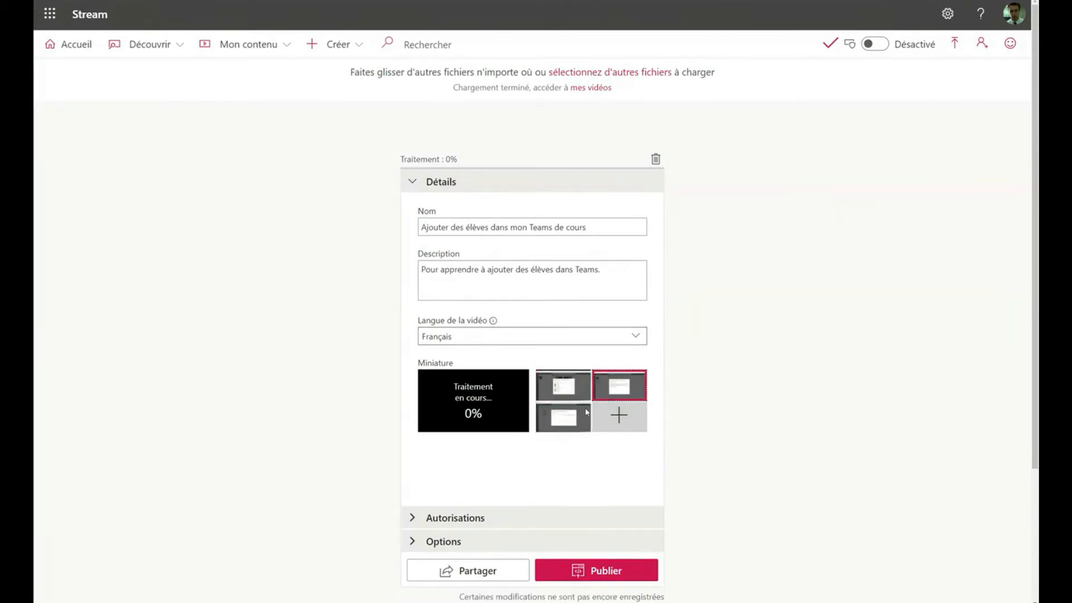
click(581, 414)
click(642, 392)
click(550, 422)
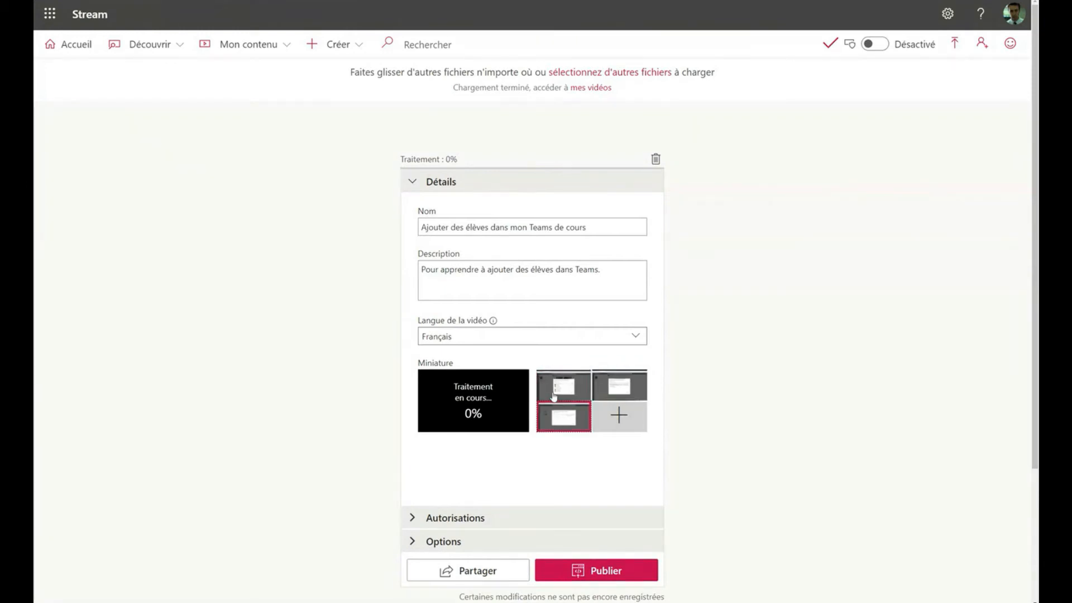
click(563, 388)
click(611, 384)
click(563, 421)
click(560, 397)
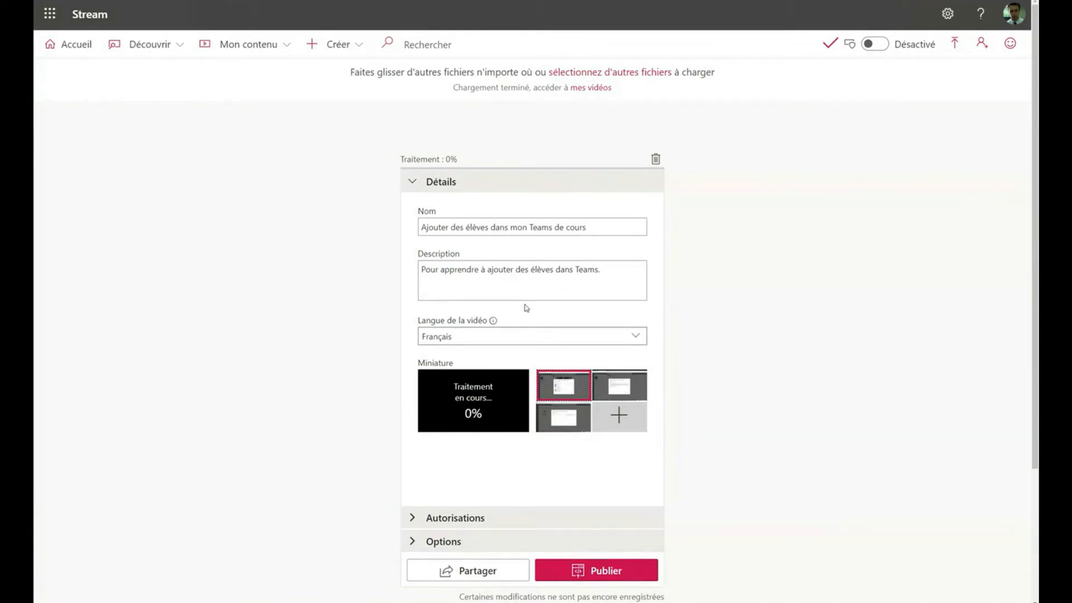
click(614, 385)
click(572, 424)
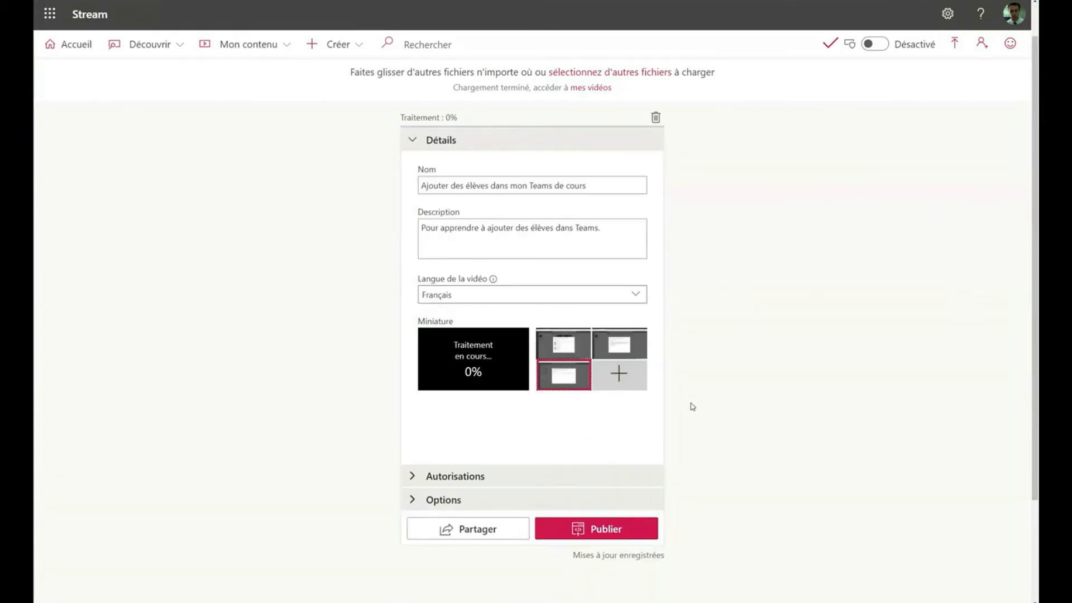
- In the video's permissions, turn off the option allowing everyone in the company to watch it
scroll(698, 406, down, 3)
click(449, 345)
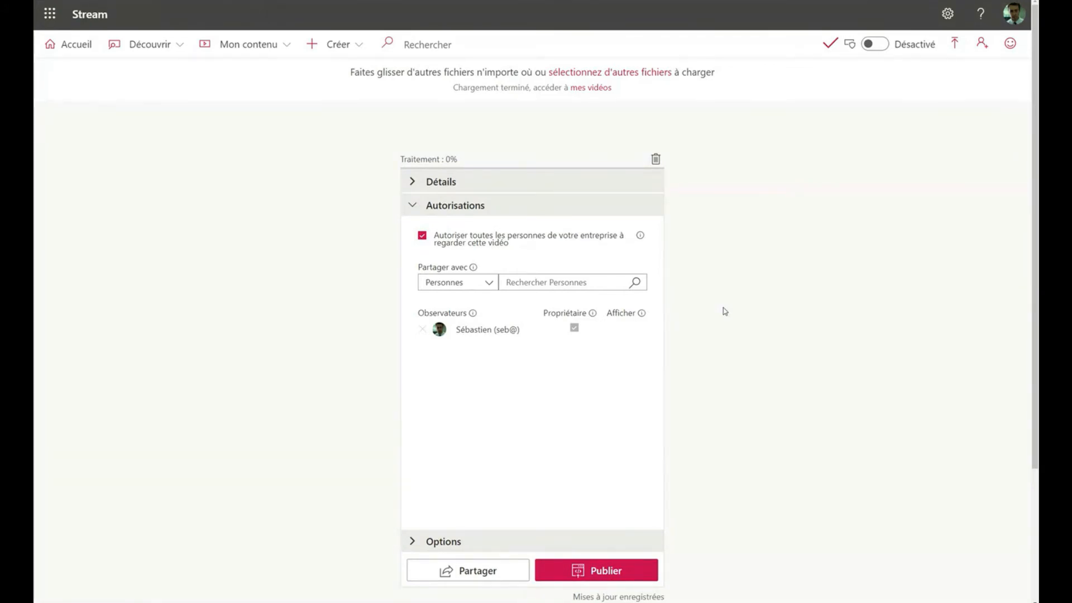
mouse_move(637, 246)
click(470, 245)
click(575, 350)
- Return to the video's details and choose the second suggested image as its thumbnail
click(420, 183)
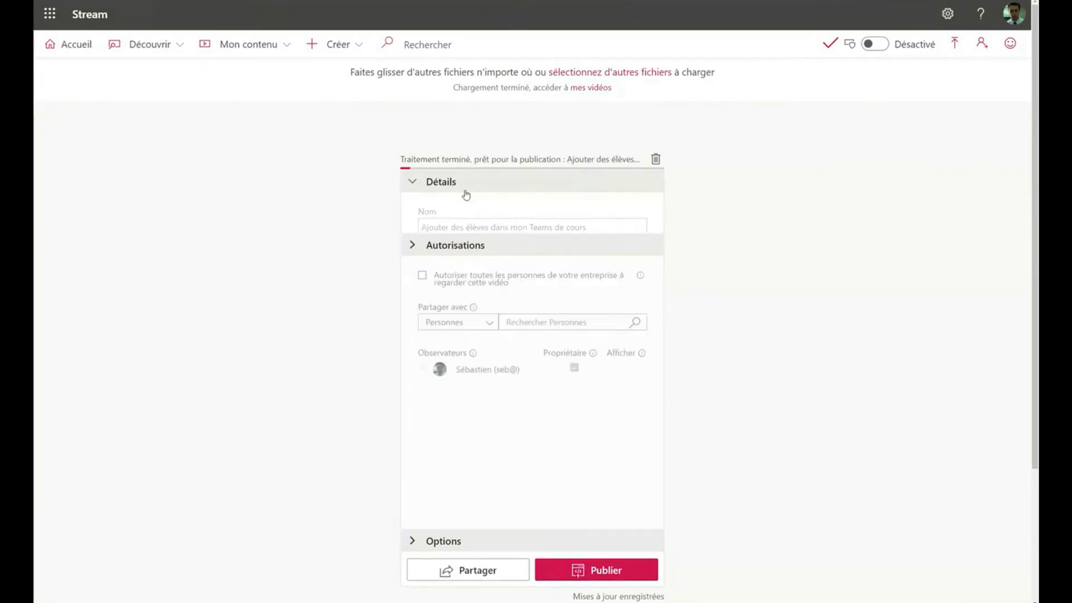
click(493, 520)
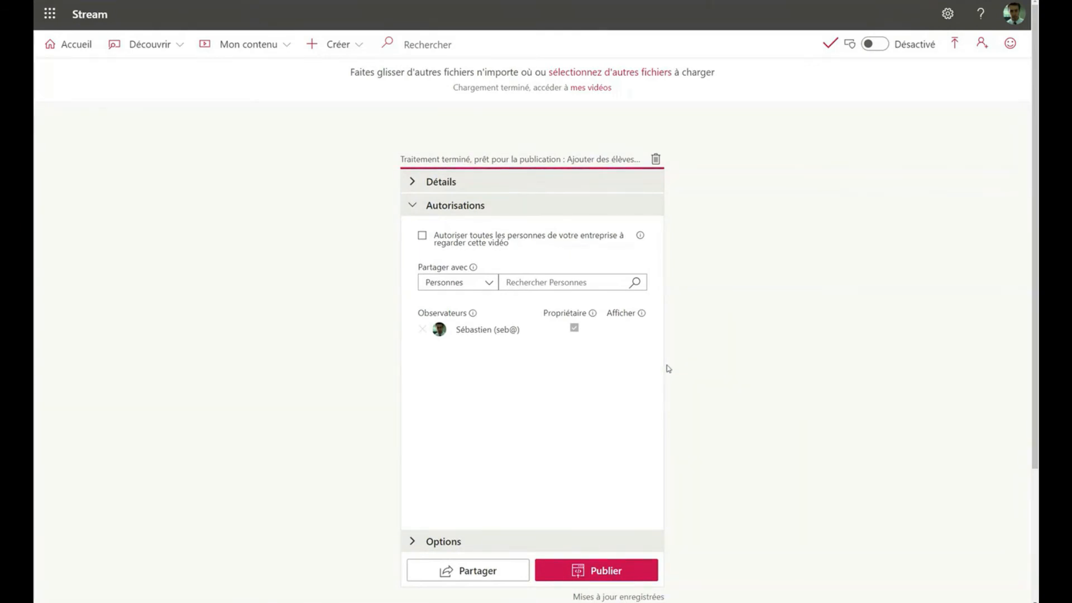
click(445, 184)
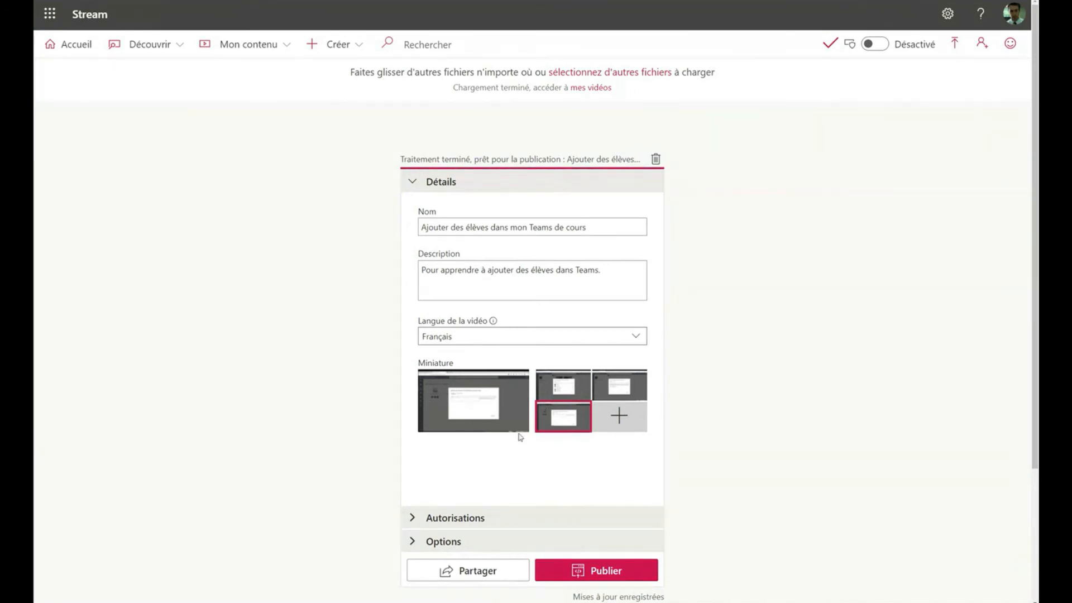
click(559, 385)
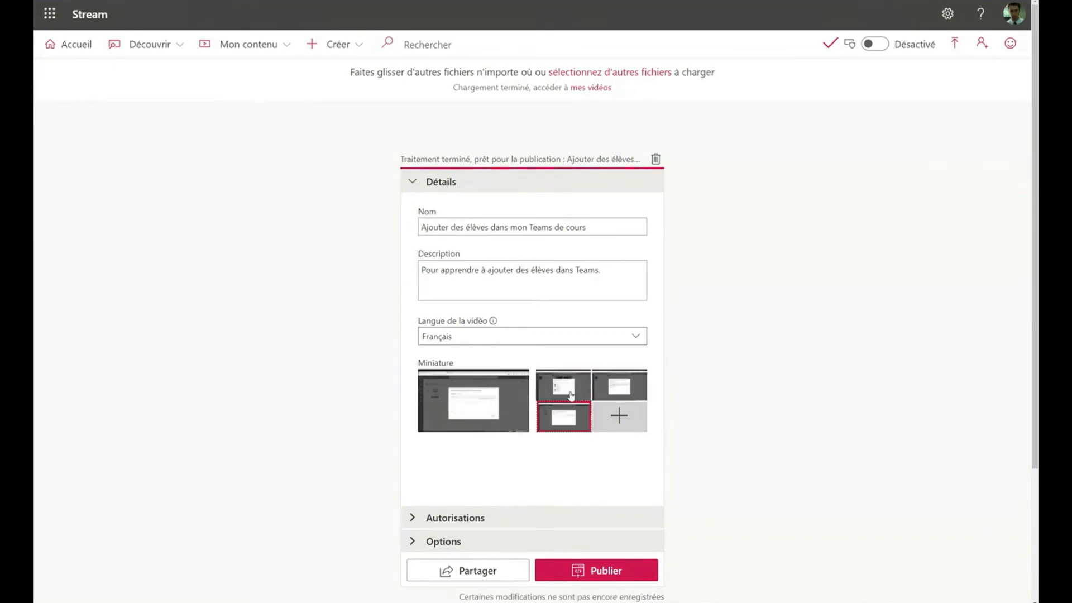
click(623, 397)
scroll(448, 357, down, 3)
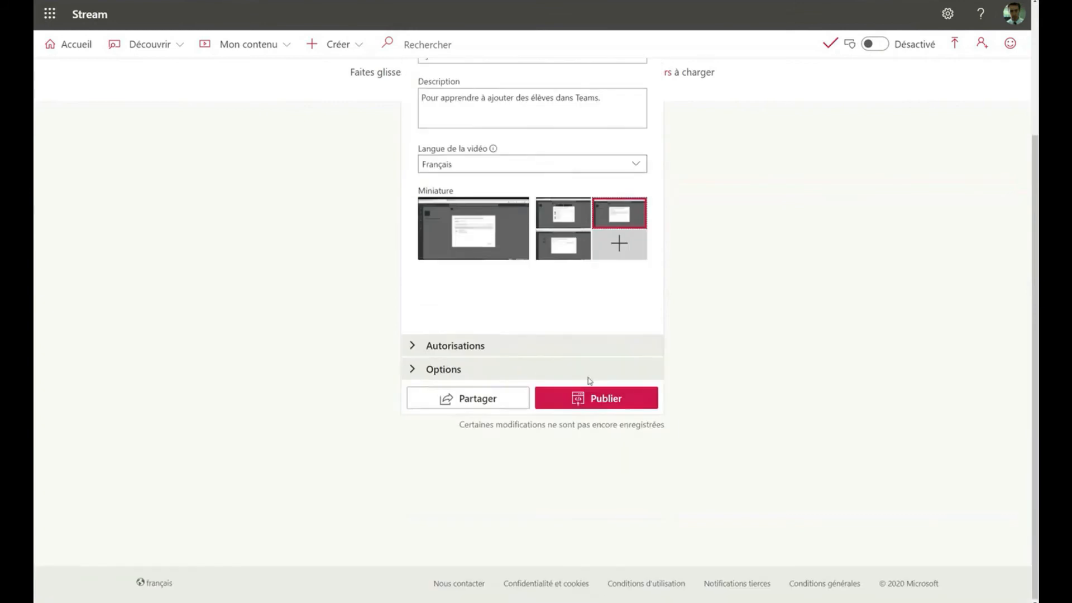
- In the video's permissions, add an individual person as a viewer and remove that person from the viewer list again
click(448, 358)
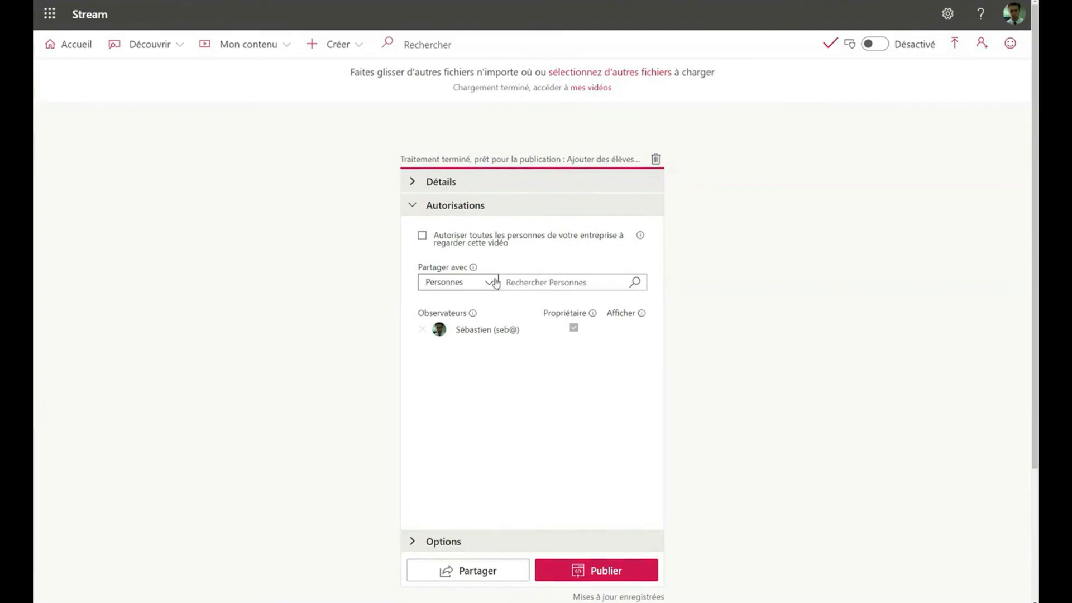
click(522, 280)
text(Harry)
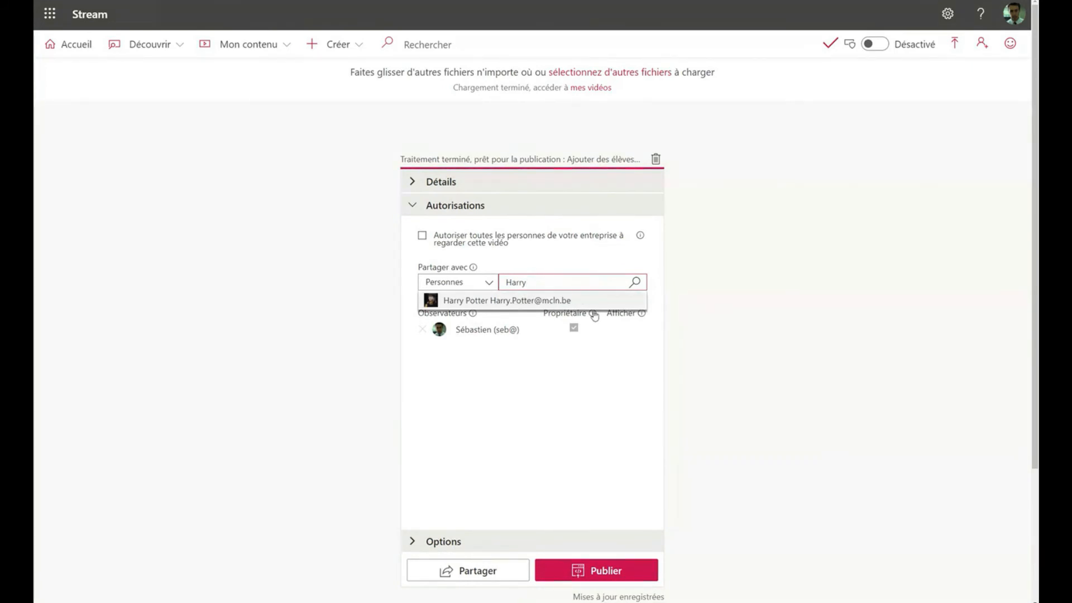
click(531, 301)
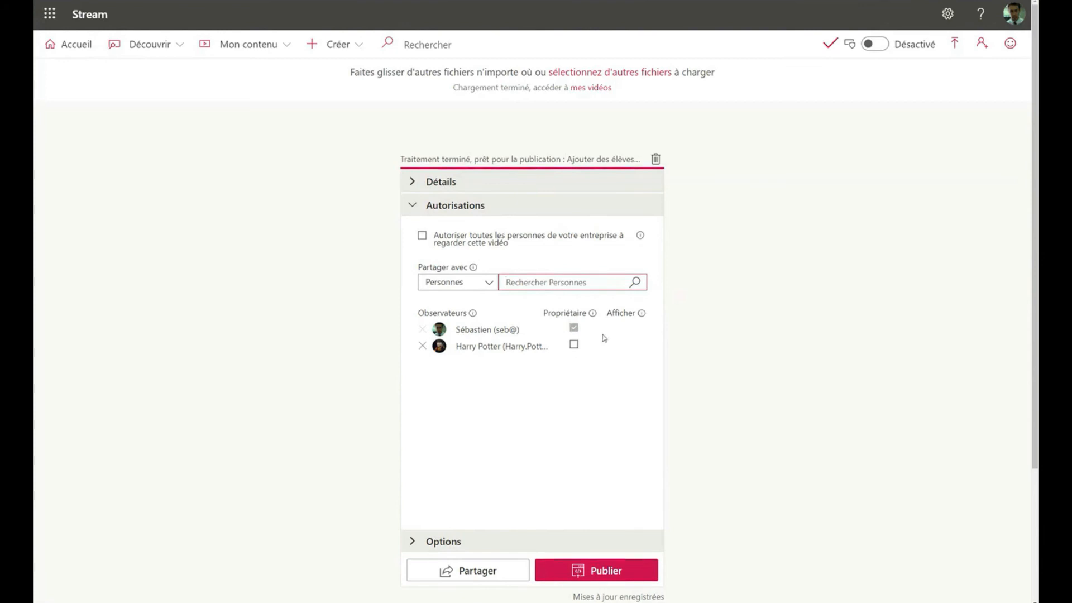
click(424, 346)
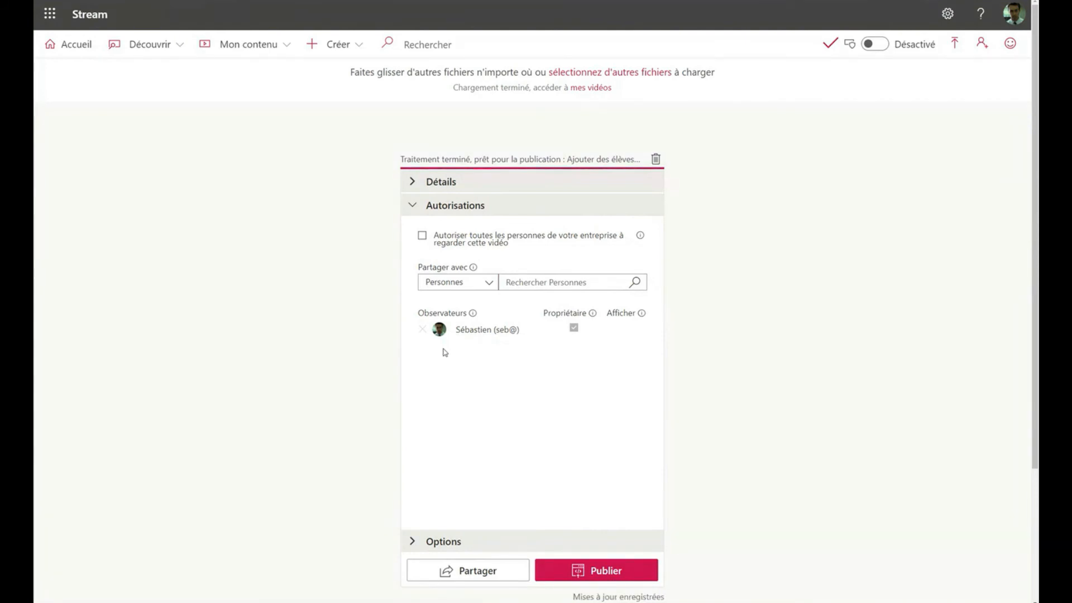
- Set the sharing type to Mes groupes, search for "Cours" and add Cours de Potion as a viewer
click(449, 282)
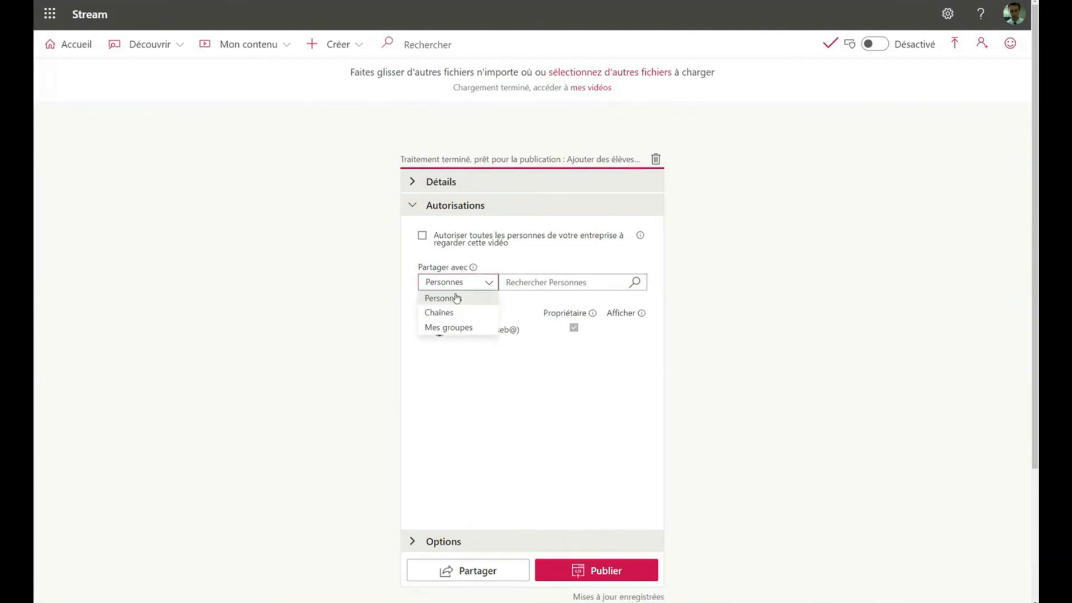
click(460, 291)
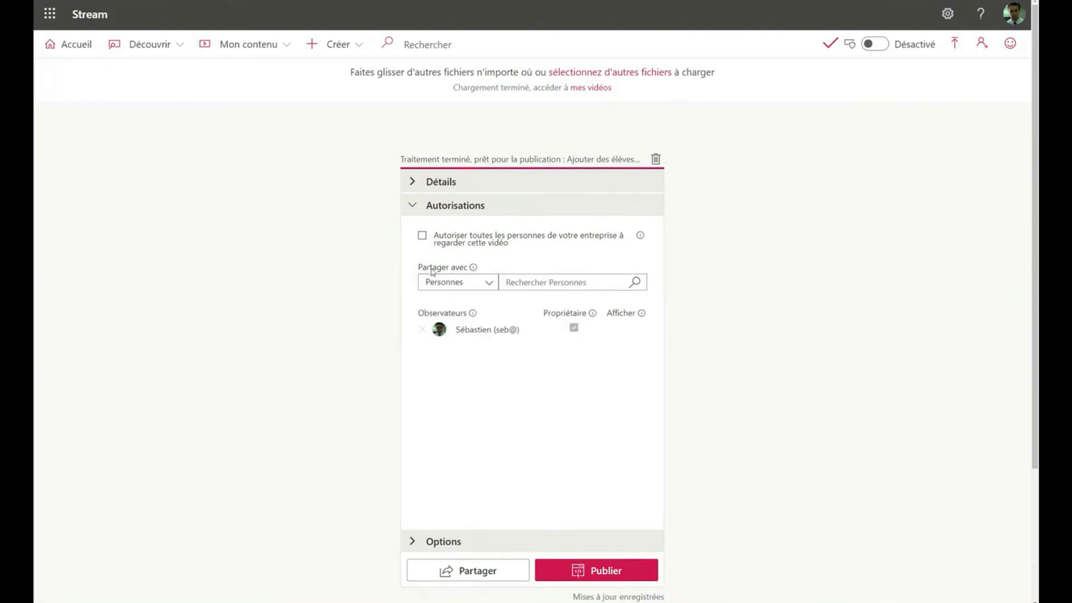
click(440, 286)
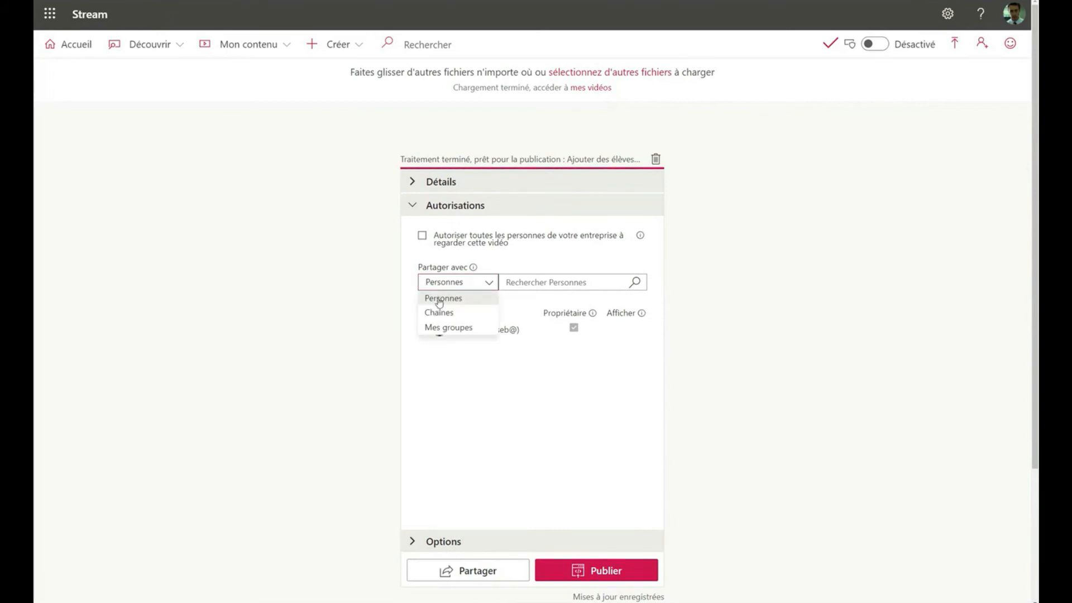
click(453, 328)
text(Cours)
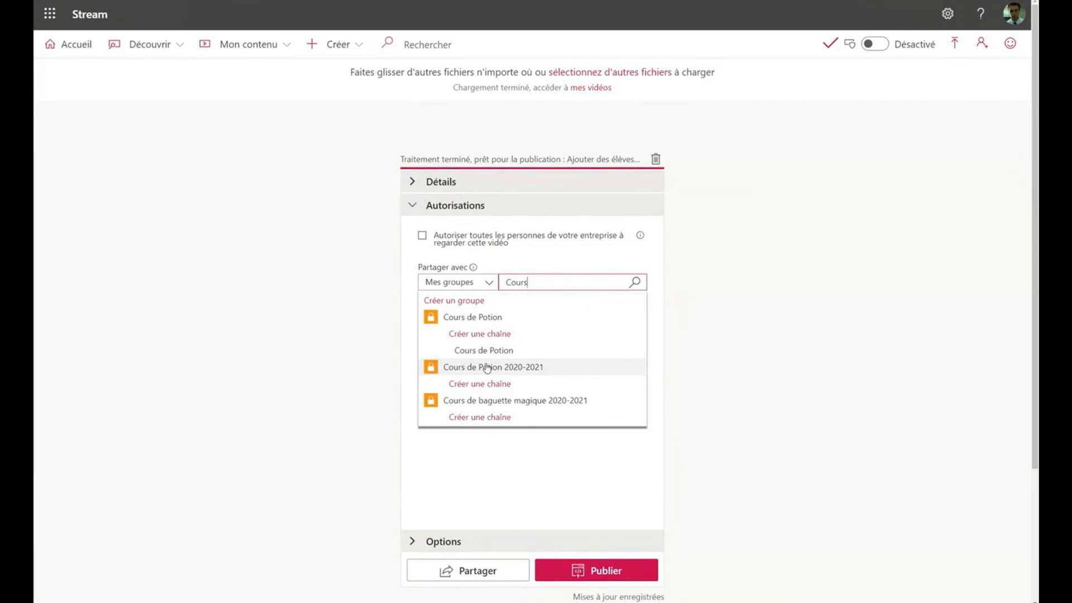
click(474, 350)
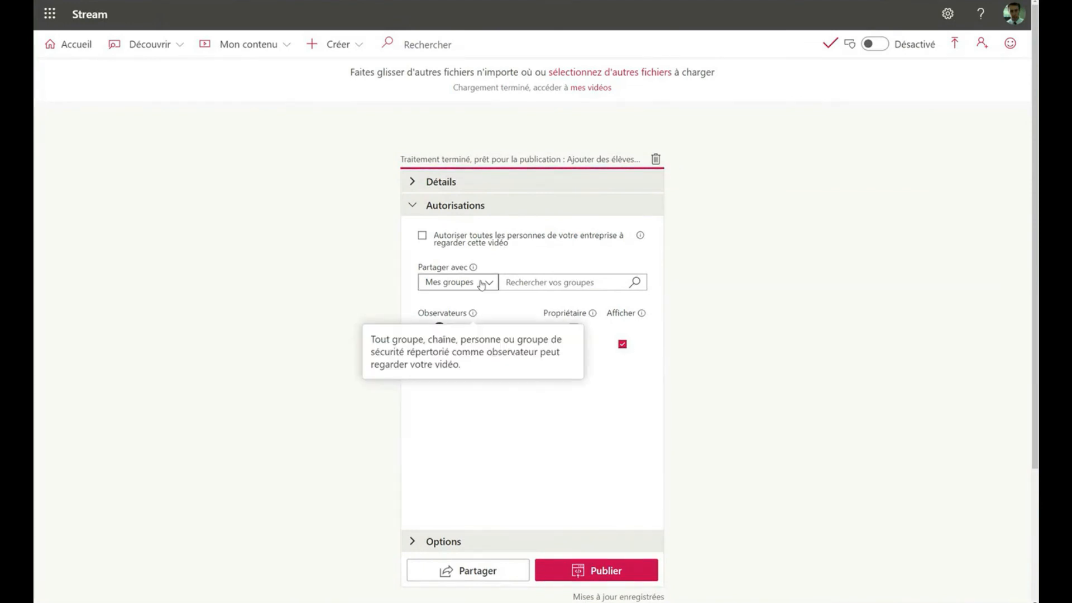
- Search the groups for "Cours" again and add Cours de baguette magique 2020-2021 as a viewer
click(519, 281)
text(Cours)
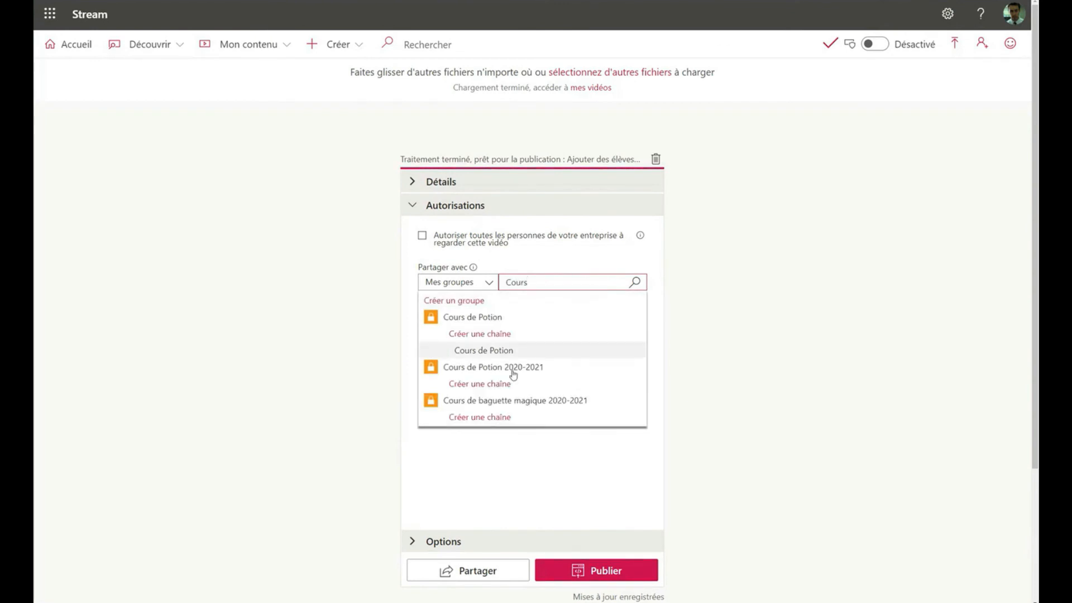
click(497, 401)
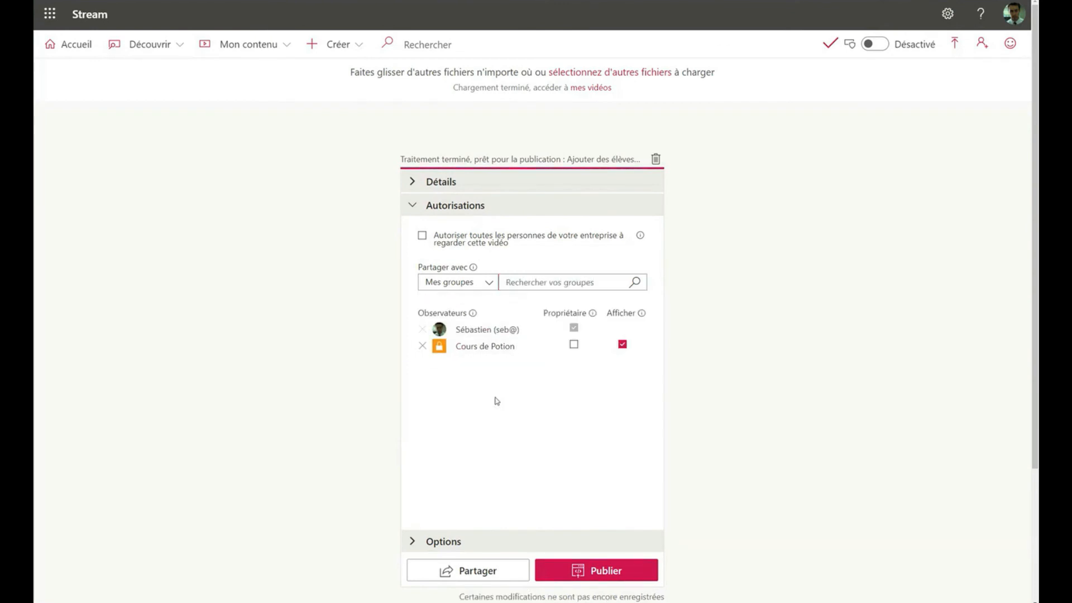
click(624, 474)
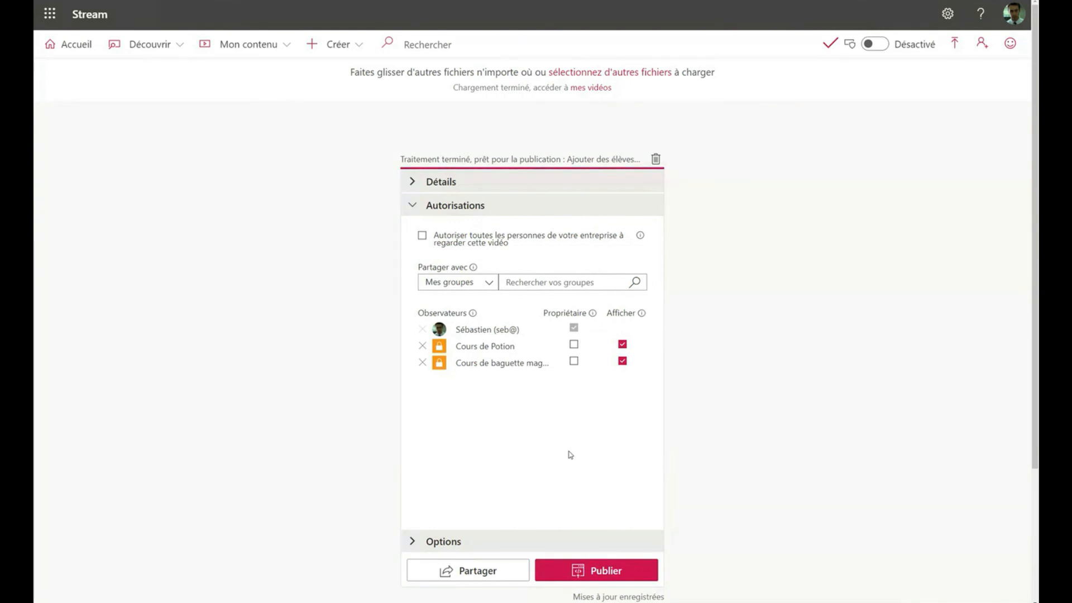
- Look at the Chaînes sharing type, then switch the sharing type to Personnes
click(466, 283)
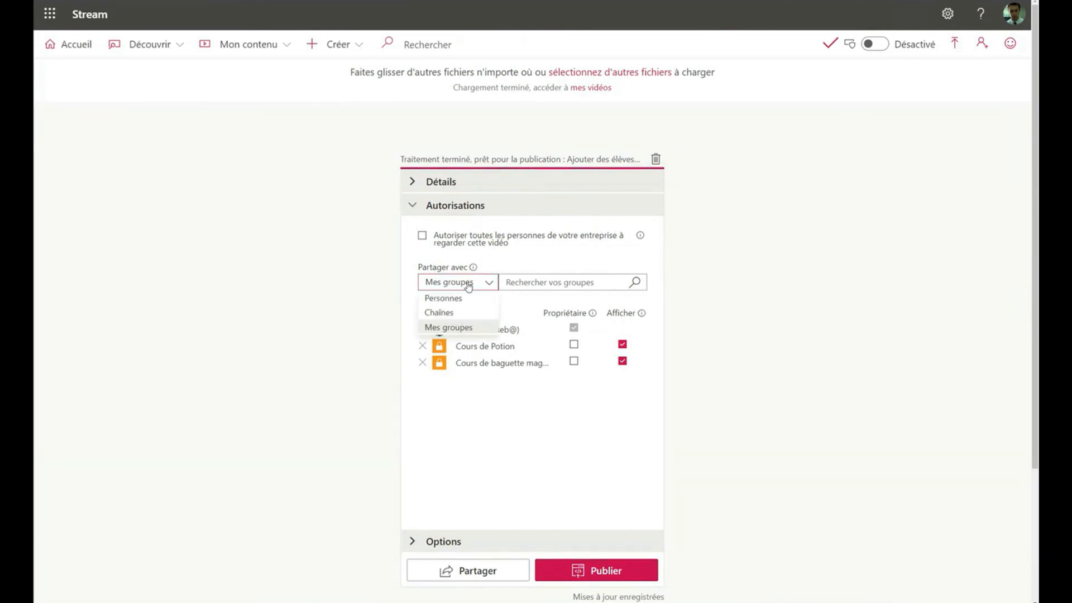
click(434, 316)
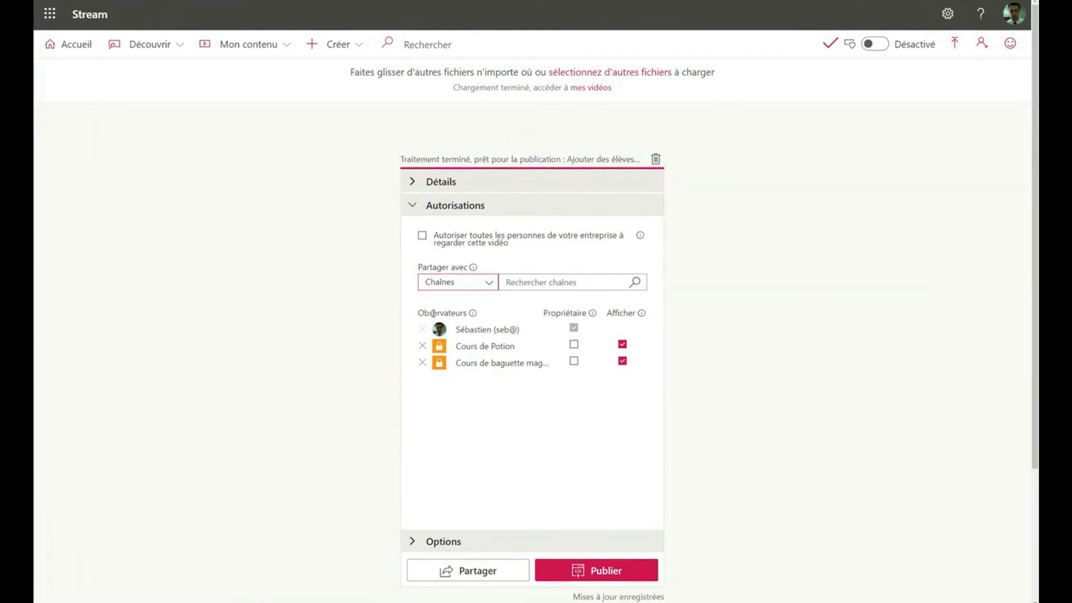
click(438, 284)
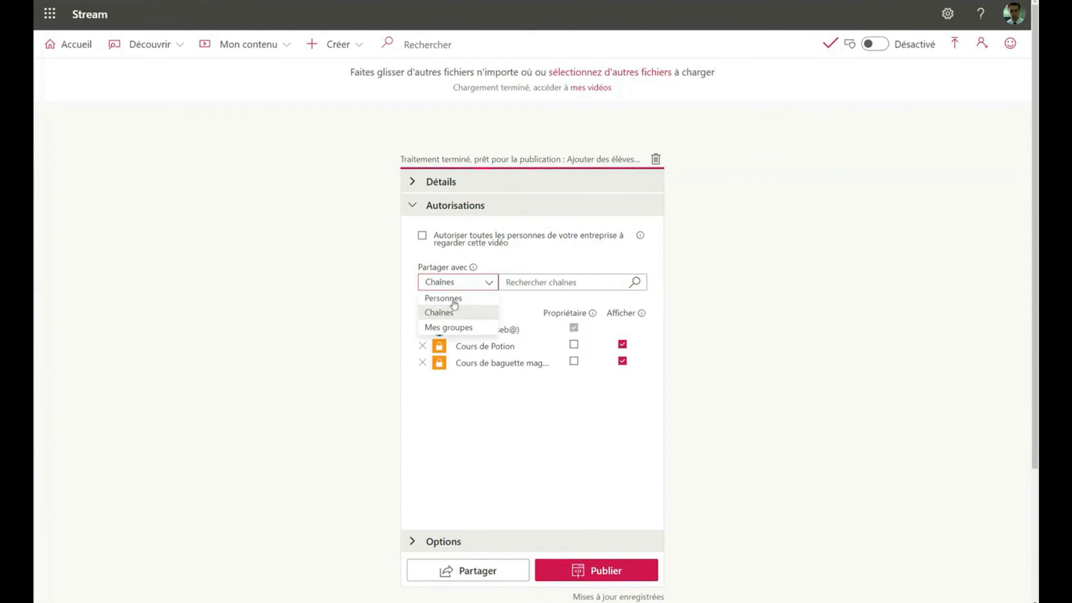
click(451, 296)
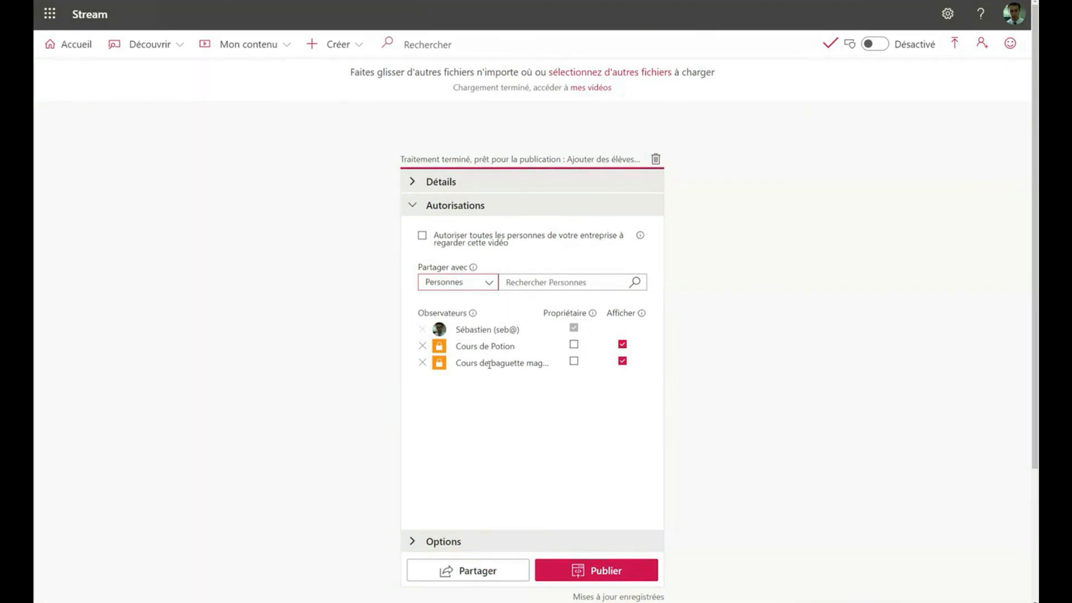
- In the video's options, turn off comments, try out noise suppression and review the caption and subtitle settings
click(441, 541)
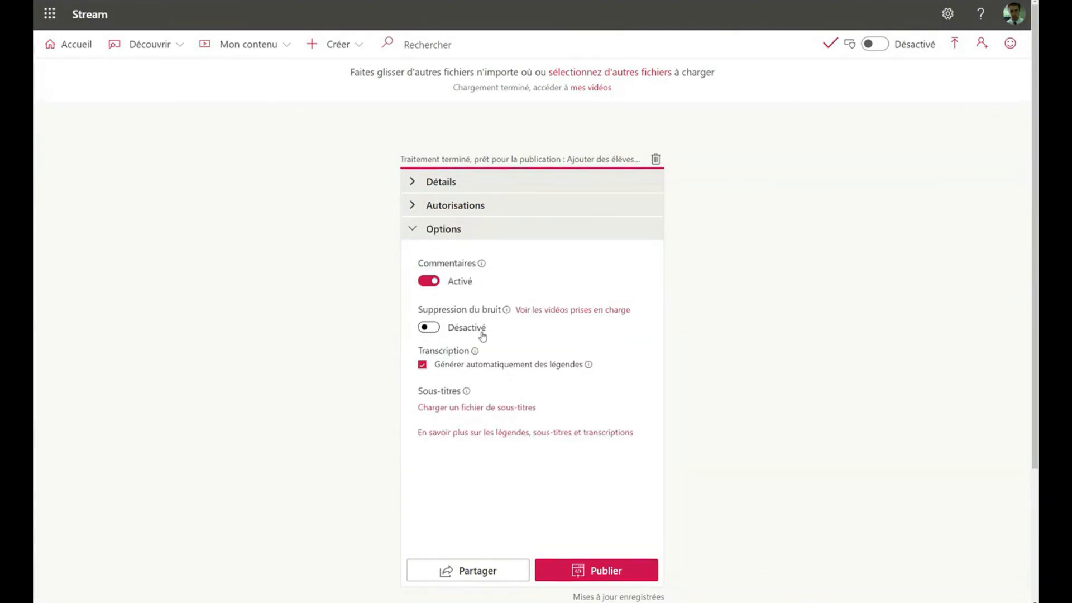
click(430, 281)
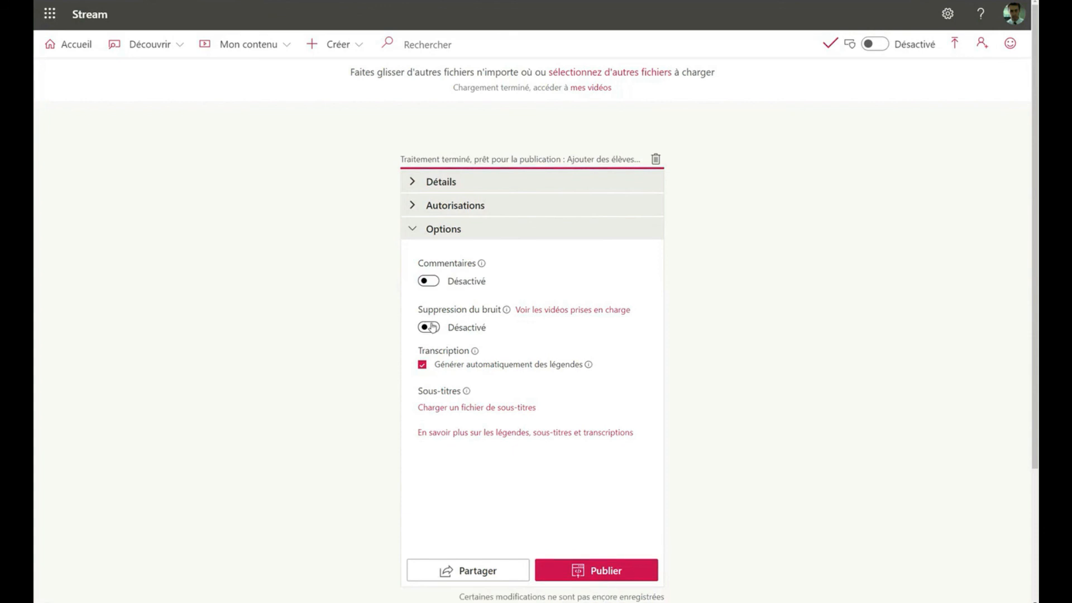
click(431, 329)
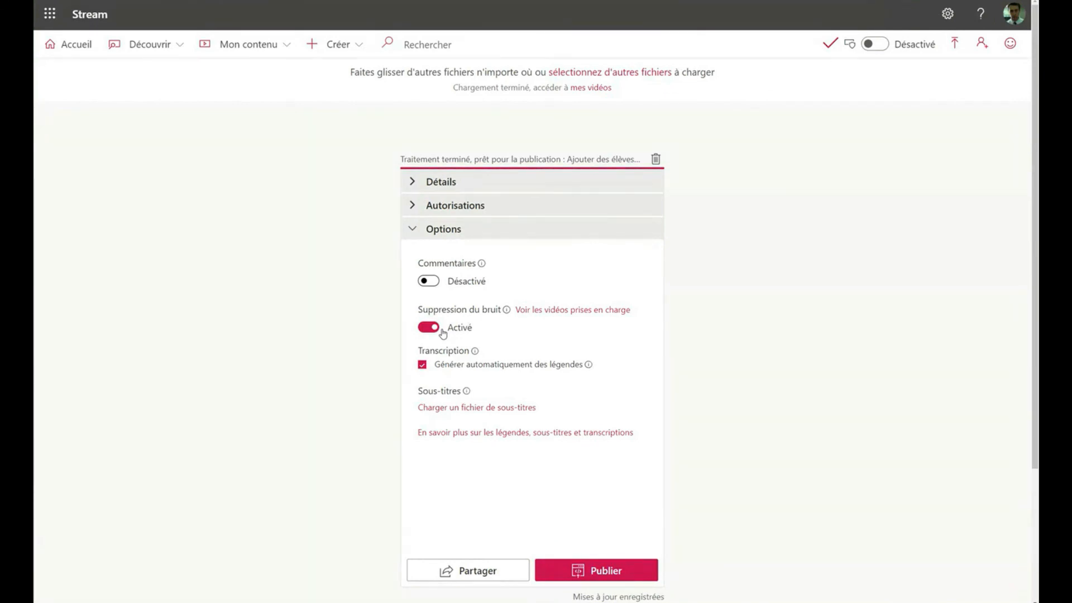
click(440, 331)
mouse_move(586, 369)
mouse_move(466, 391)
- Return to the video's permissions to check the viewer groups and publish the video
click(435, 212)
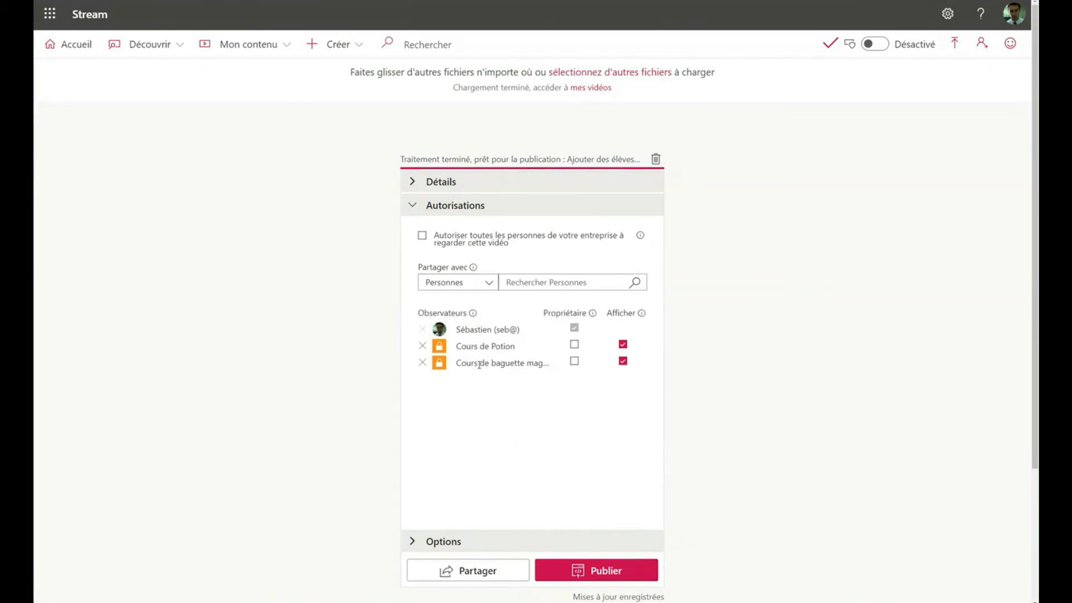
click(583, 575)
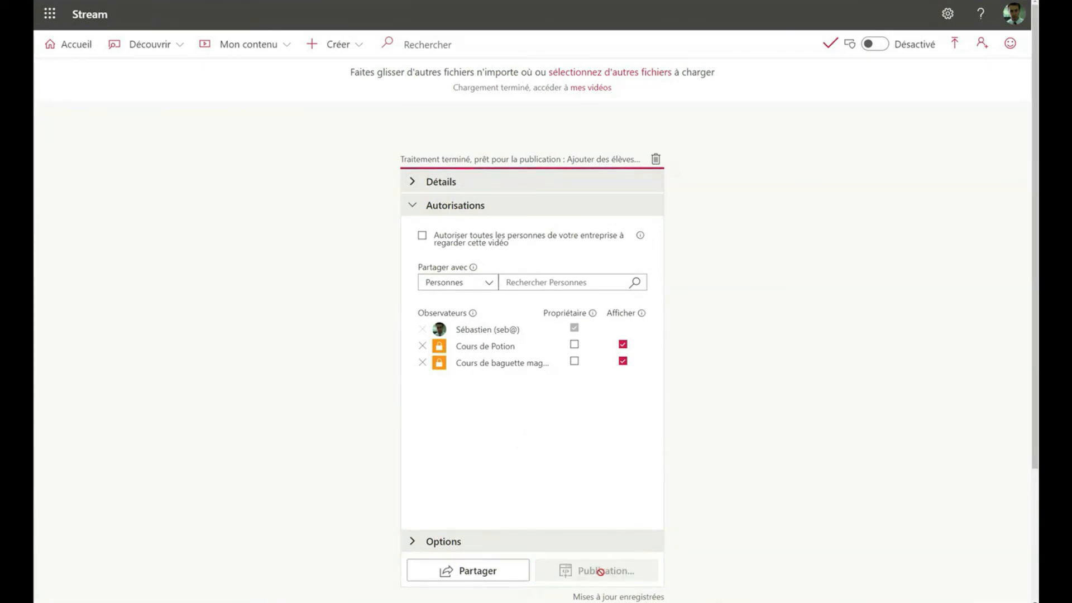